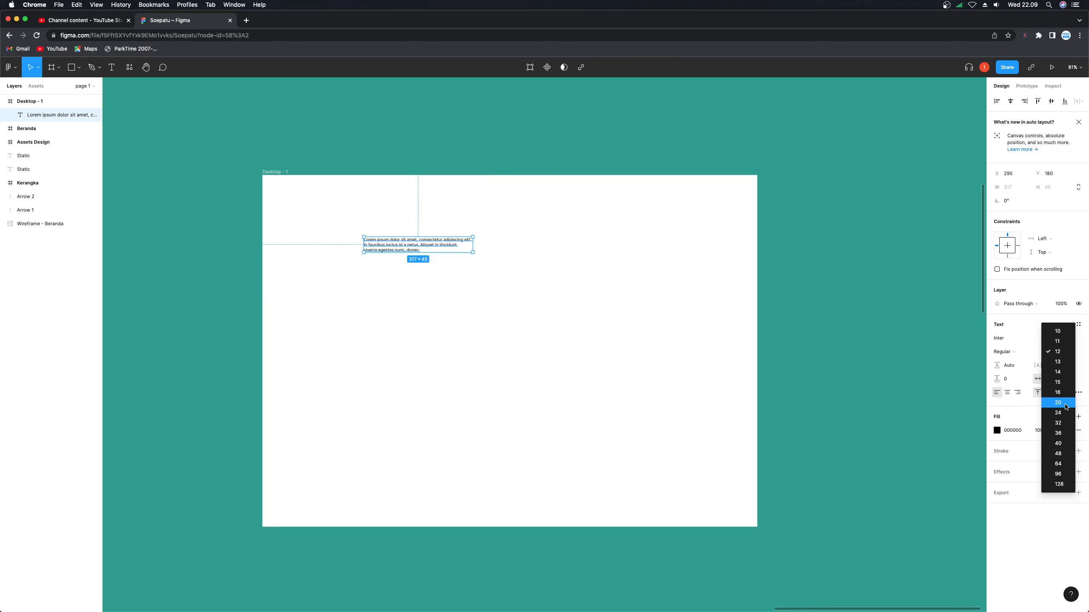
Step: Enlarge the lorem ipsum text to font size 36 and reposition it in the upper middle of the Desktop - 1 frame
left_click(1057, 402)
left_click_drag(458, 248, 501, 288)
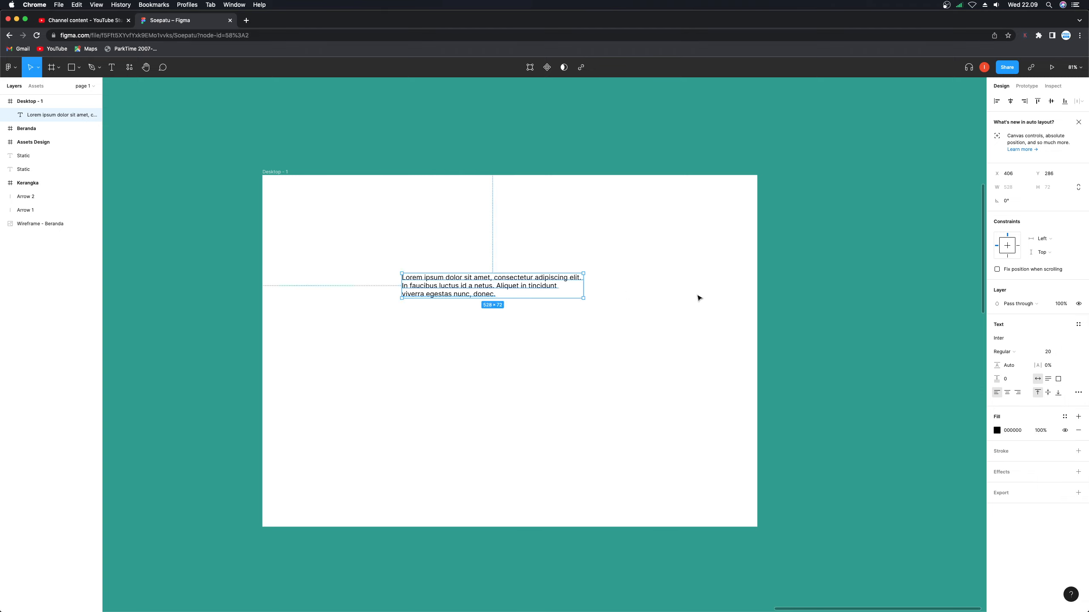
left_click(1071, 353)
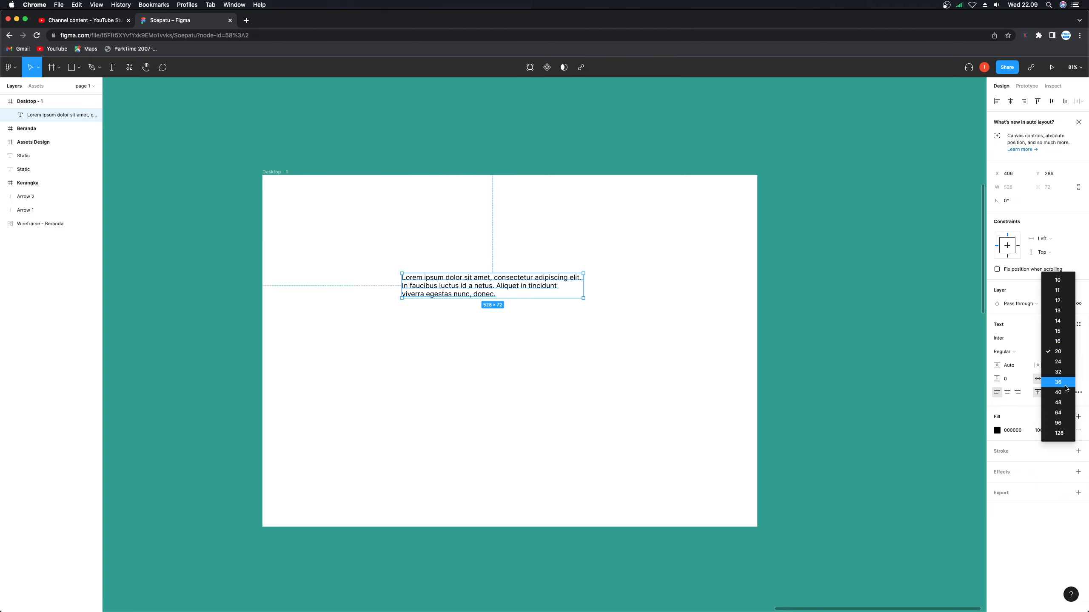
left_click(1069, 380)
left_click_drag(551, 300, 526, 281)
left_click(551, 320)
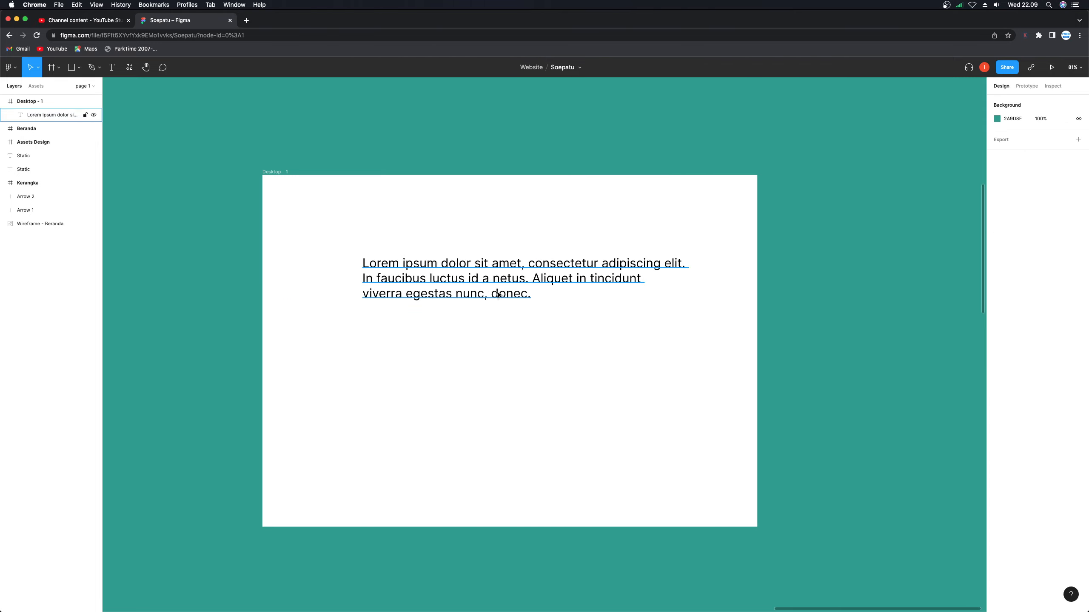
Step: Rename the lorem ipsum text layer to "lorem"
left_click(497, 294)
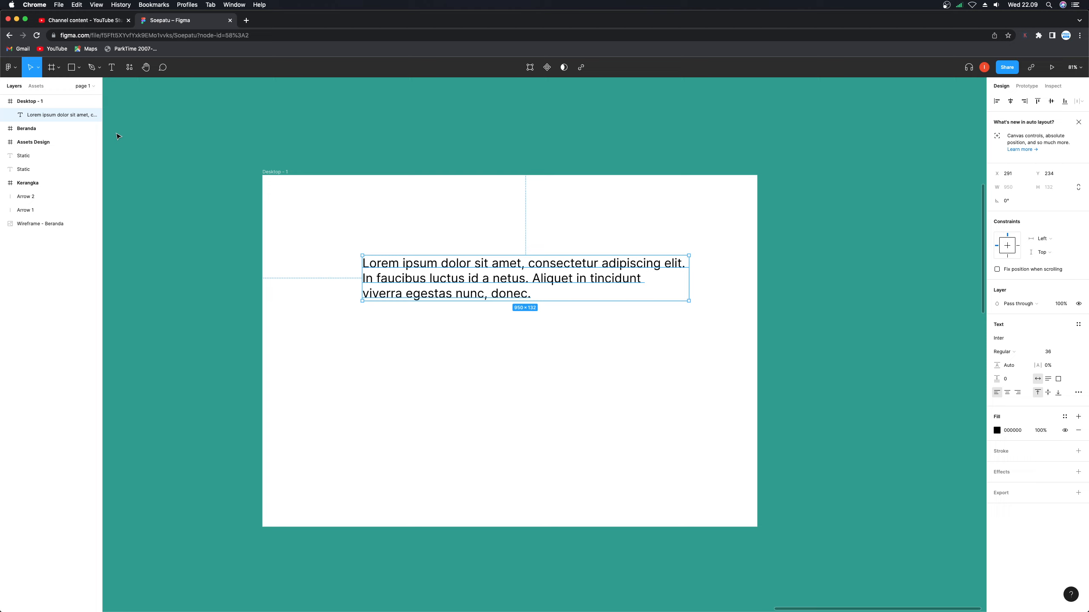
double_click(40, 115)
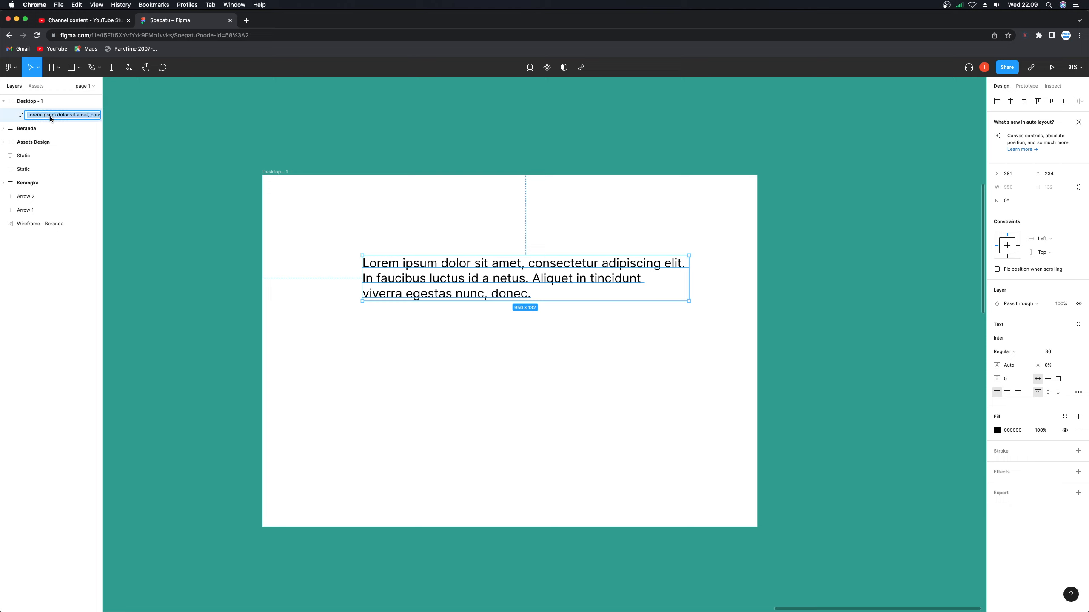
key("BackSpace")
key("Return")
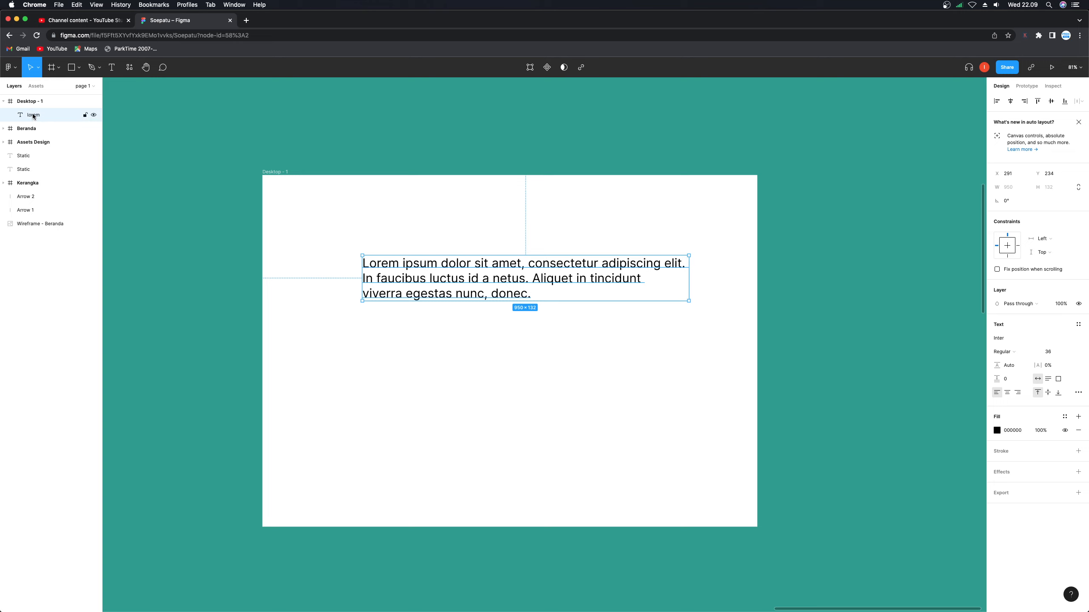
left_click(510, 325)
left_click(456, 283)
left_click(345, 214)
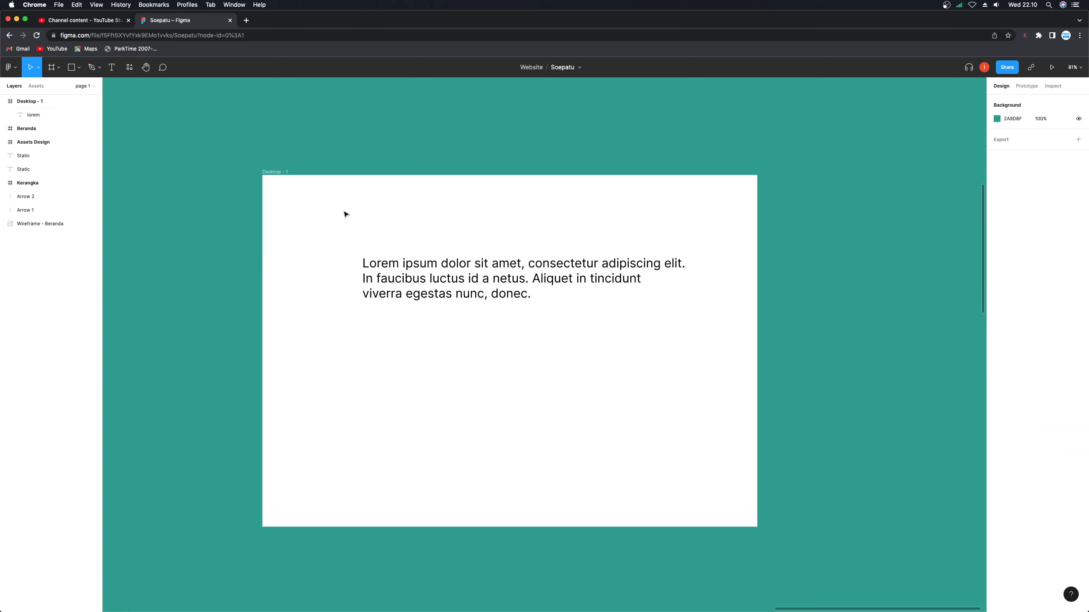
Step: Draw a rectangle about 961 × 242 and align it with the text's left edge just below the paragraph
key("r")
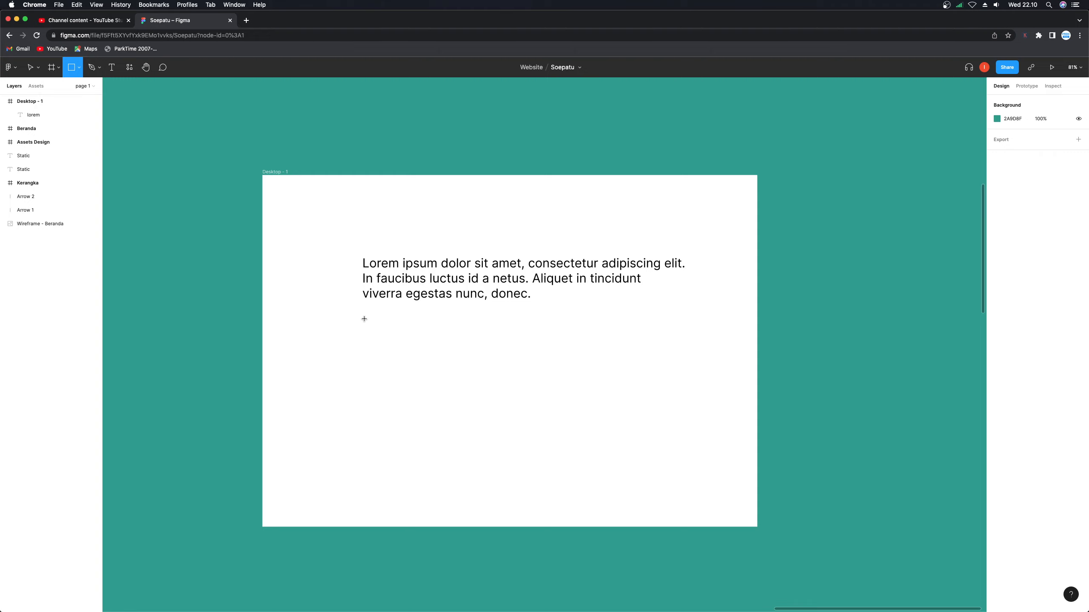
left_click_drag(364, 318, 694, 401)
left_click(593, 418)
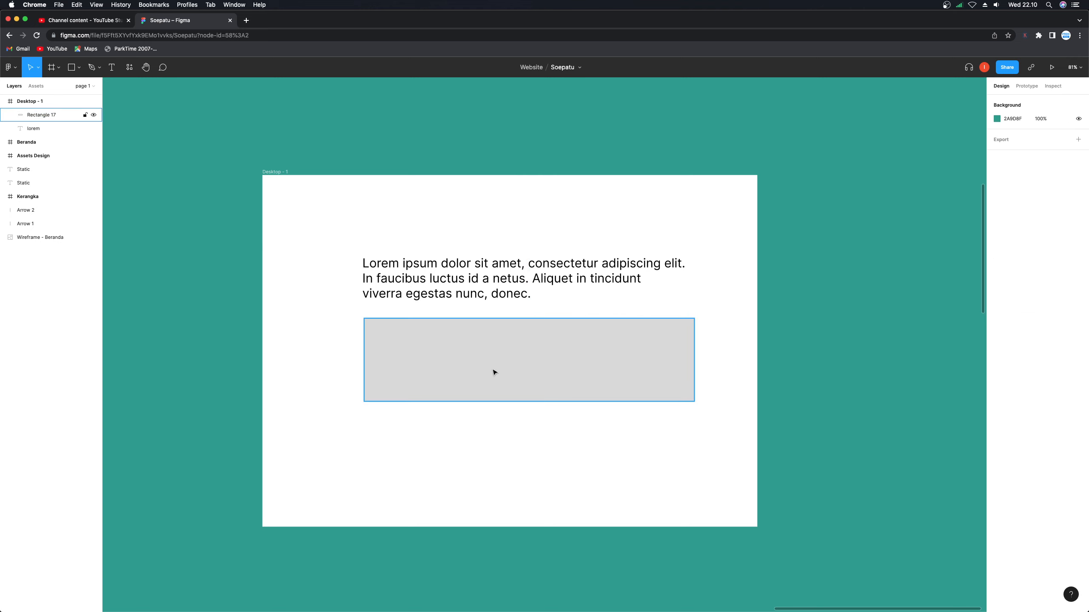
left_click_drag(494, 369, 494, 368)
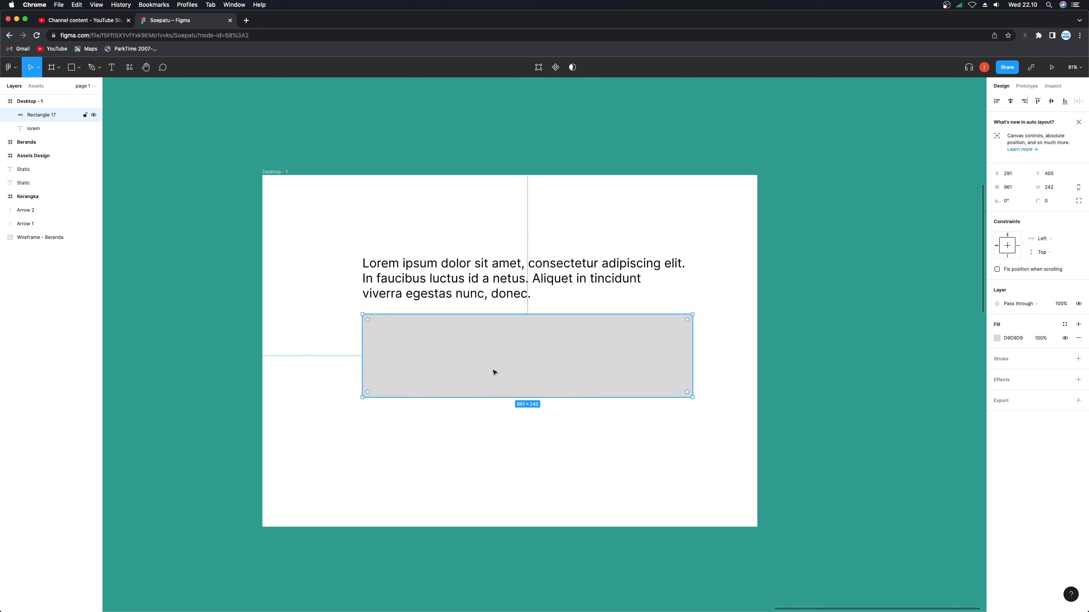
left_click(492, 440)
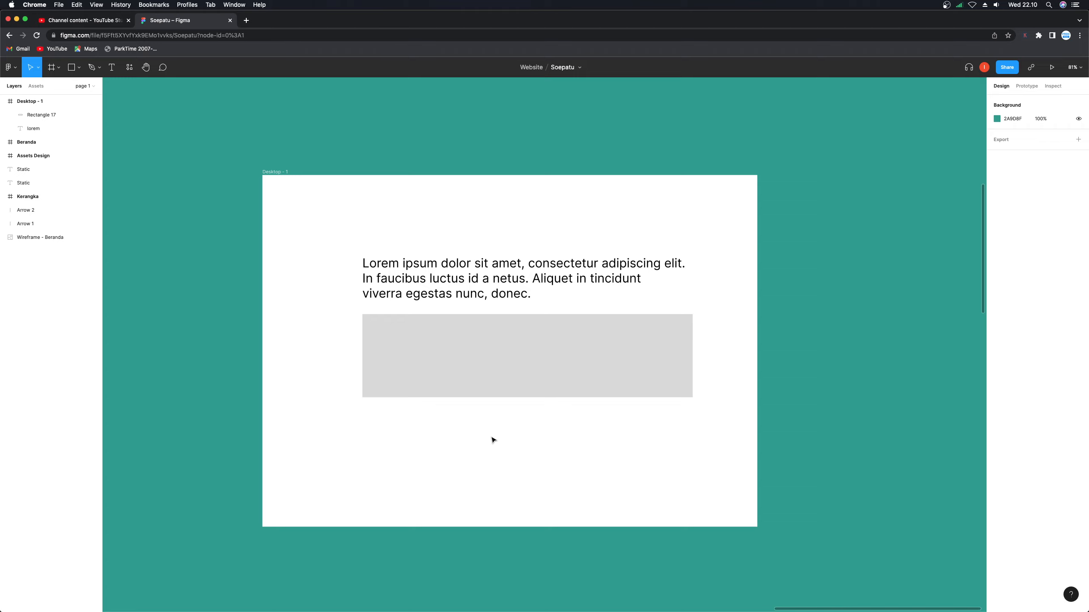
Step: Examine which layer belongs to the text and which to the rectangle by selecting each in turn
left_click(457, 292)
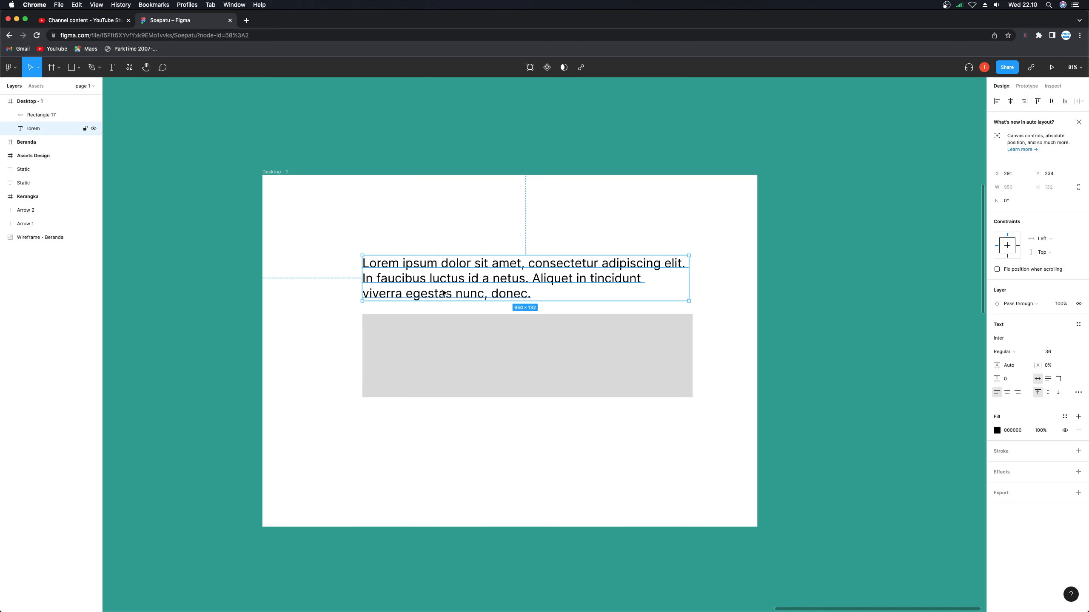
left_click(470, 353)
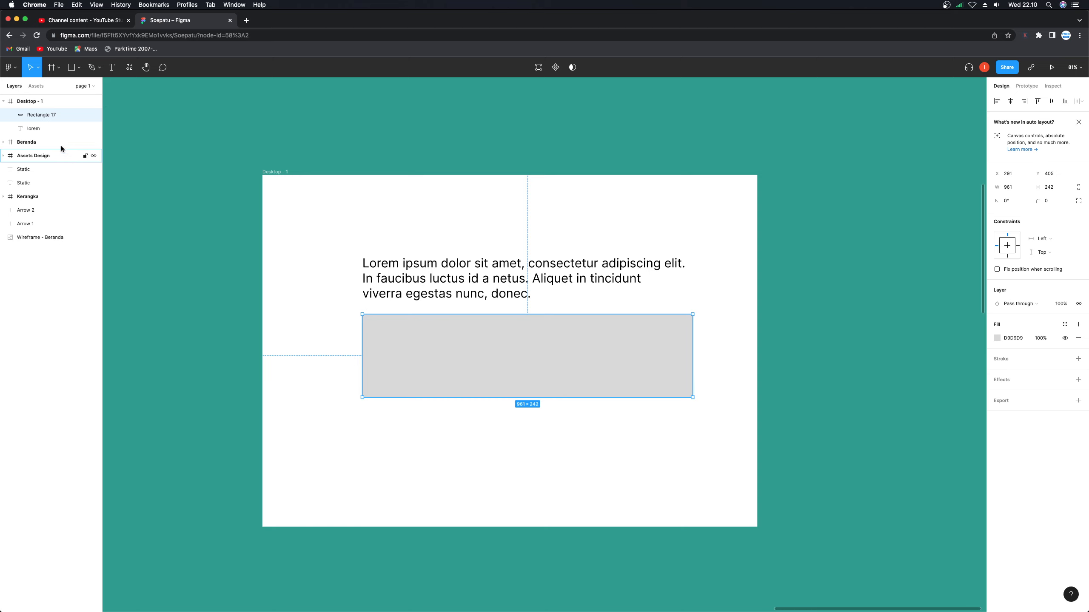
left_click(36, 129)
left_click(36, 115)
left_click(38, 128)
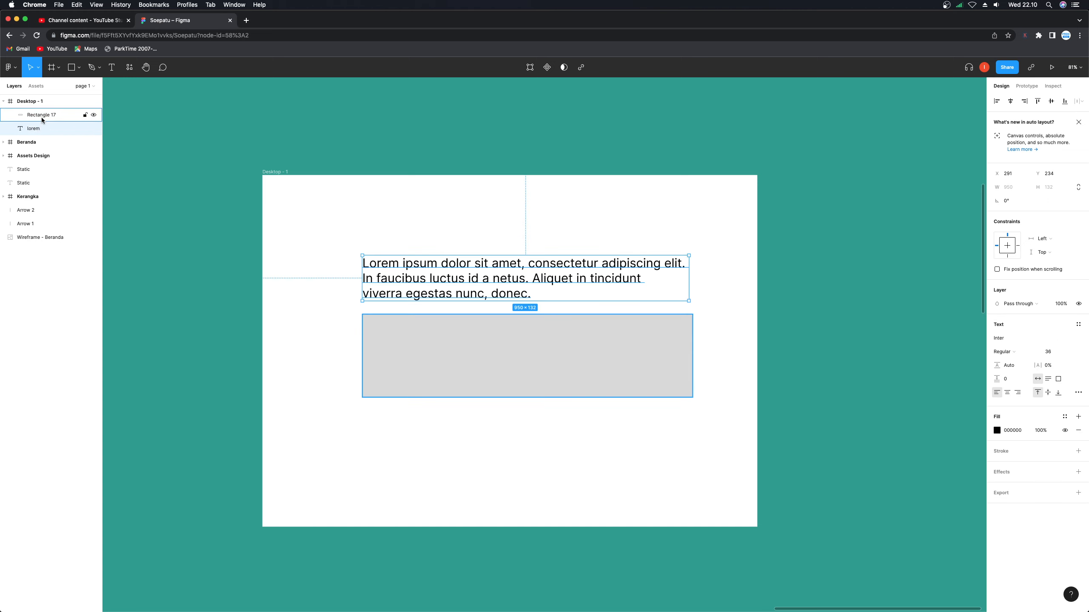
left_click(39, 115)
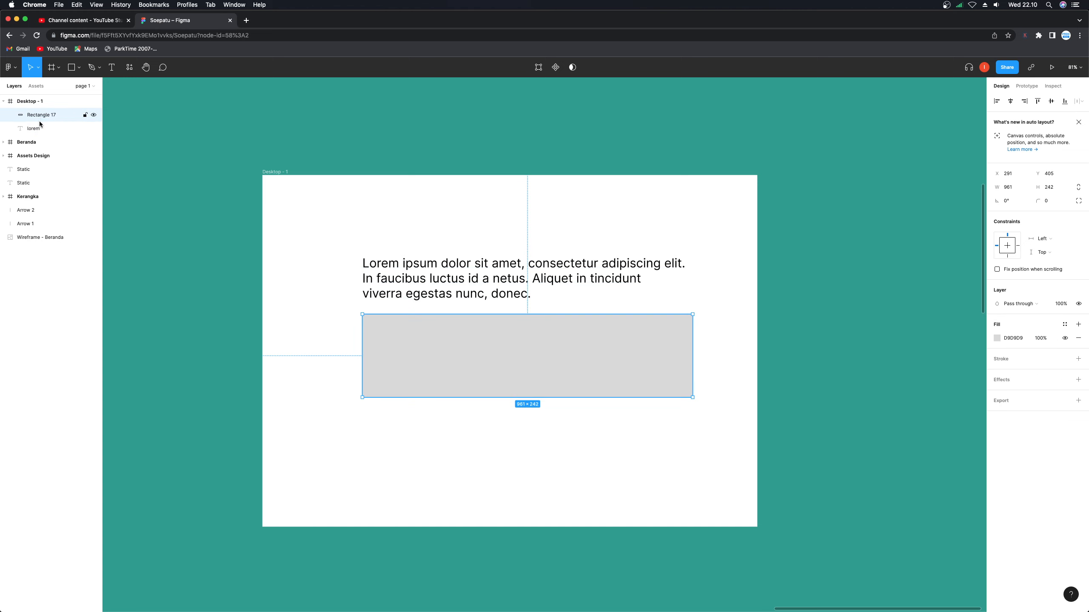
Step: Enlarge the rectangle to about 961 × 291 and move it up so it covers the text
left_click(43, 128)
left_click(41, 115)
left_click_drag(507, 397, 512, 288)
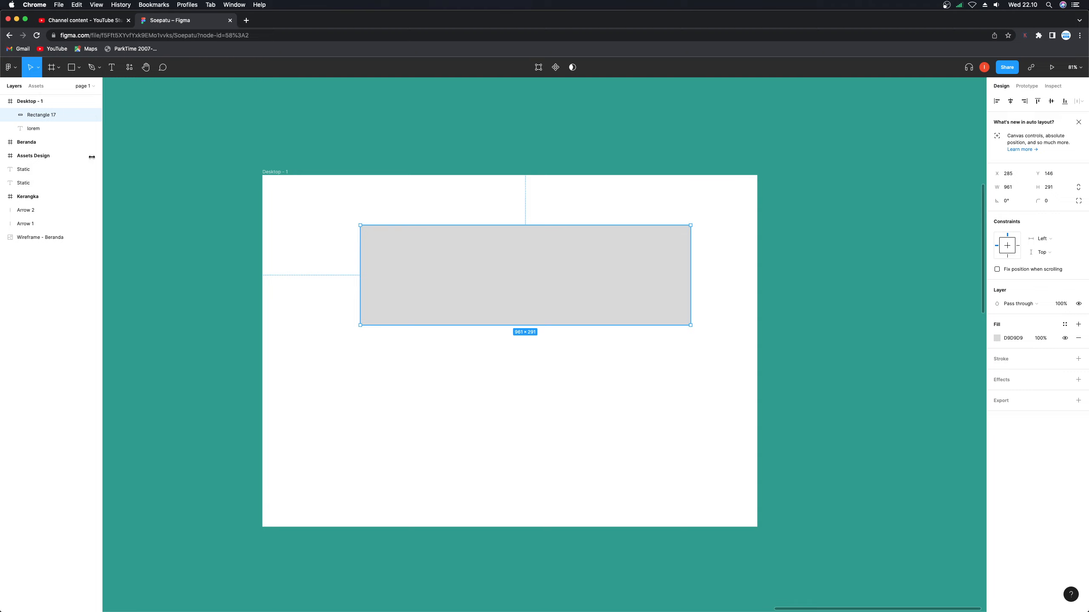
Step: Reorder the layers so the lorem text sits above the rectangle inside the Desktop - 1 frame
left_click(38, 130)
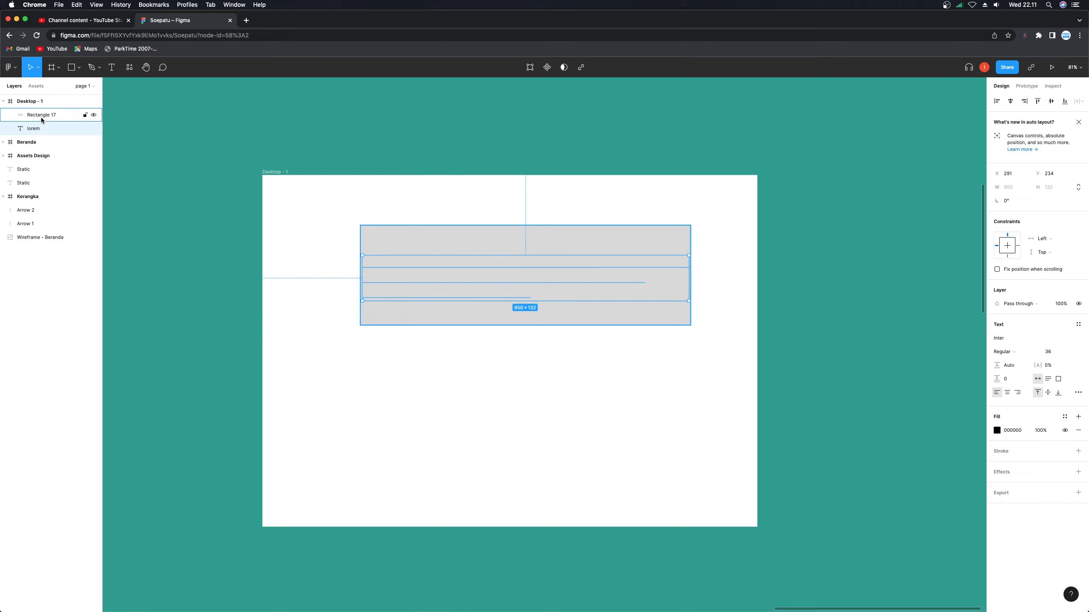
left_click(41, 118)
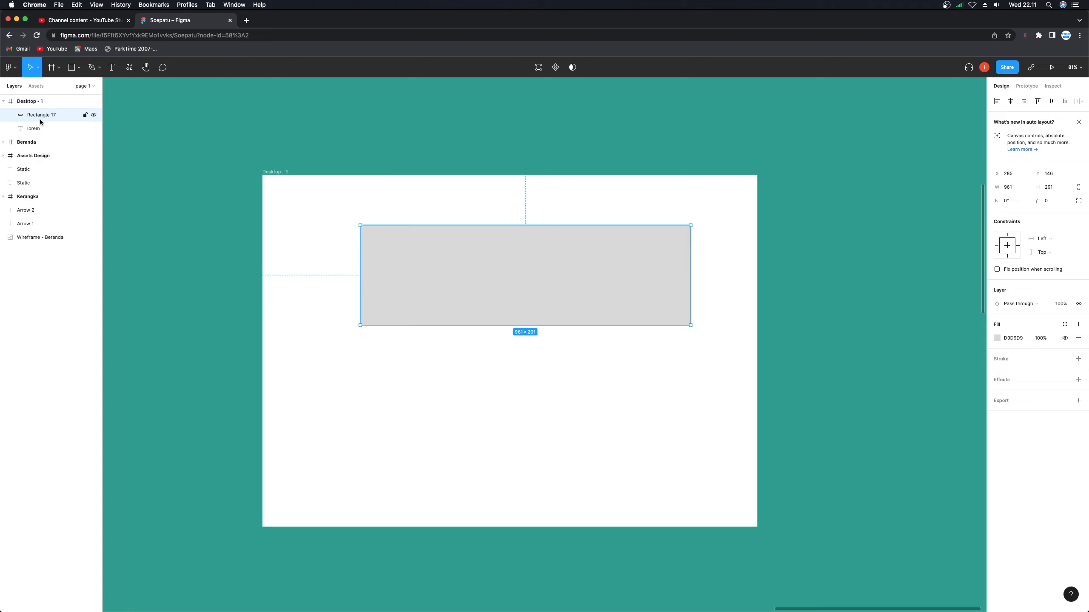
left_click_drag(37, 131, 38, 112)
left_click(510, 389)
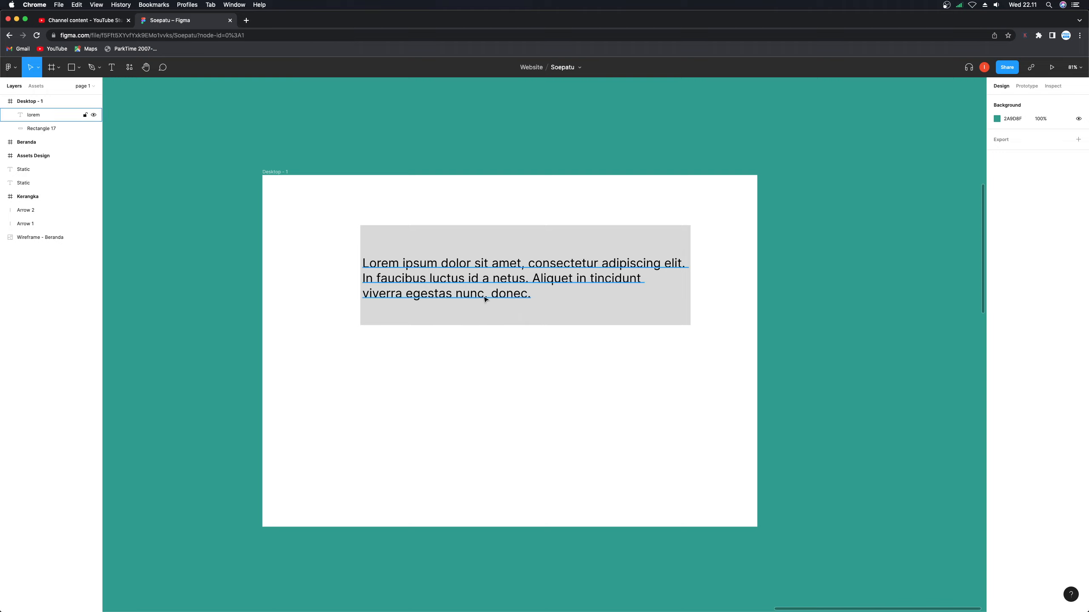
Step: Narrow the rectangle to about 311 × 291 and move it below the text at about X 703, Y 357
left_click(517, 308)
left_click_drag(693, 292, 609, 390)
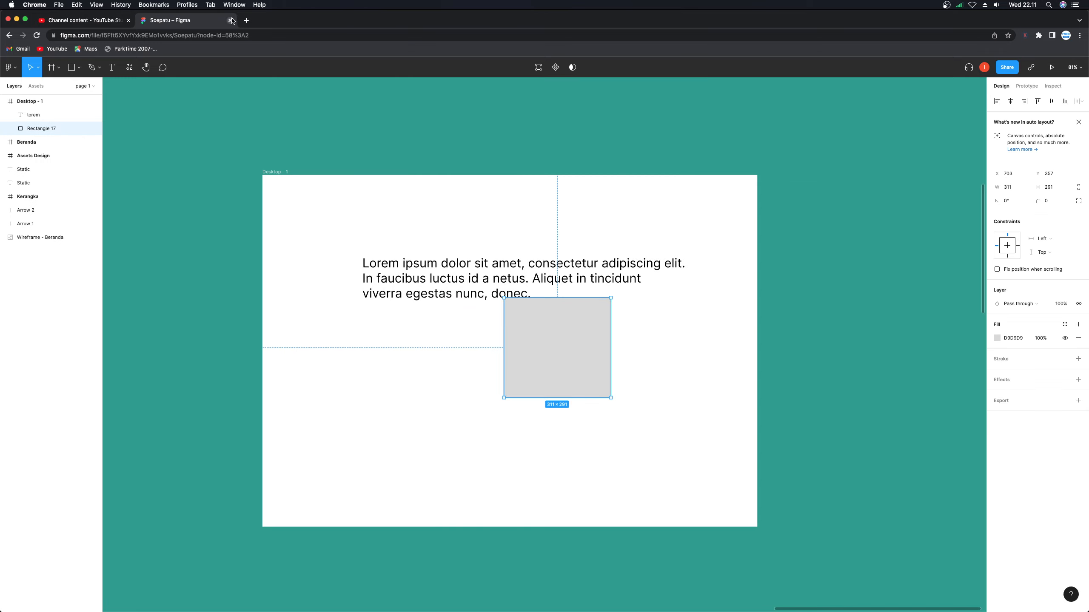
Step: Search Google for "unsplash" in a new browser tab and open the Unsplash website
left_click(246, 20)
left_click(270, 35)
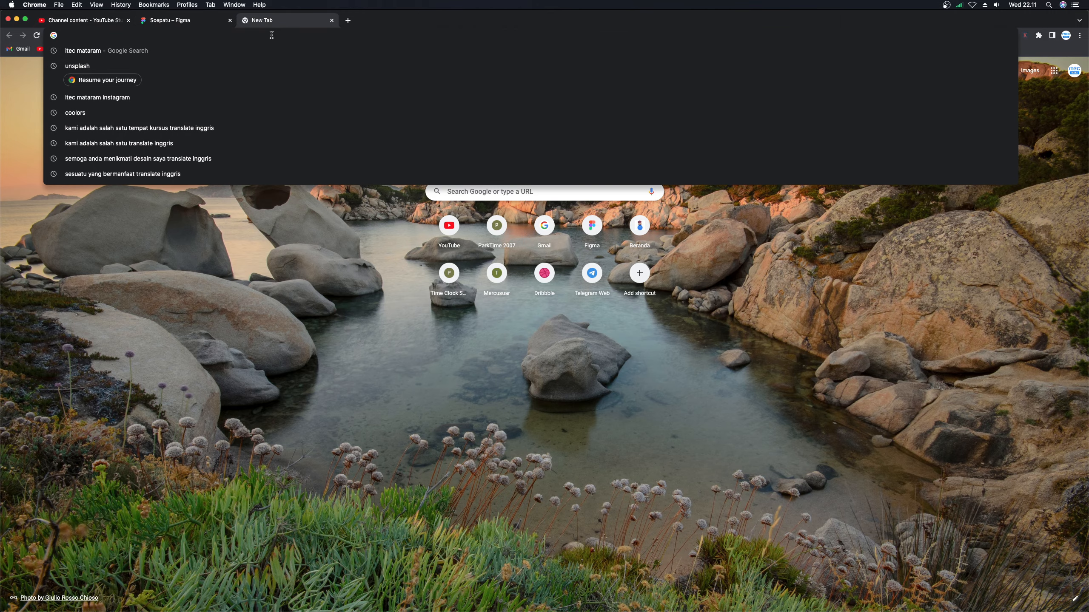
type("uns'")
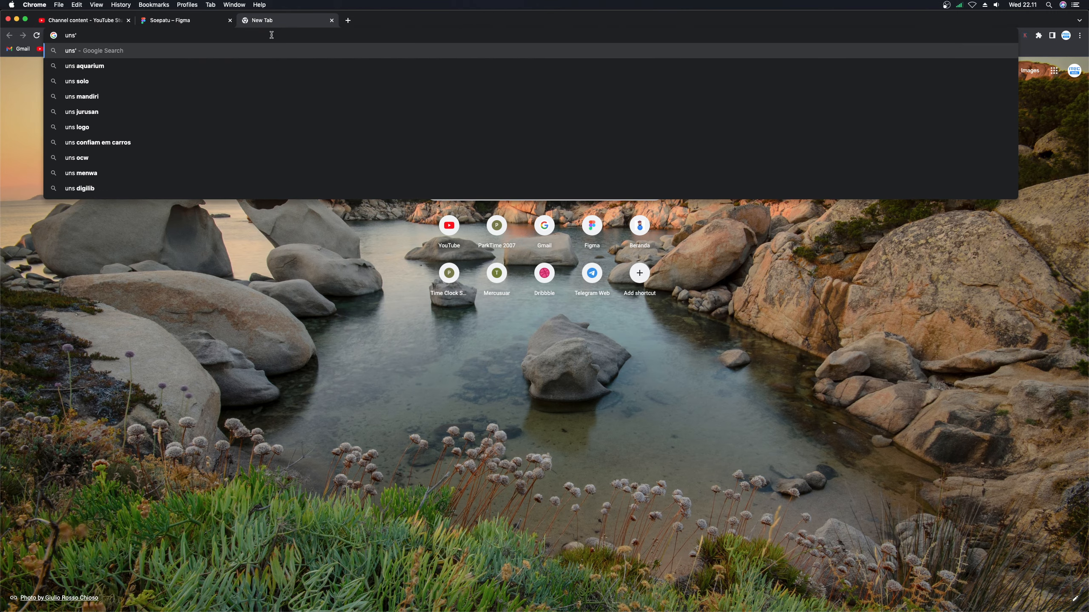
key("BackSpace")
type("plash")
key("Return")
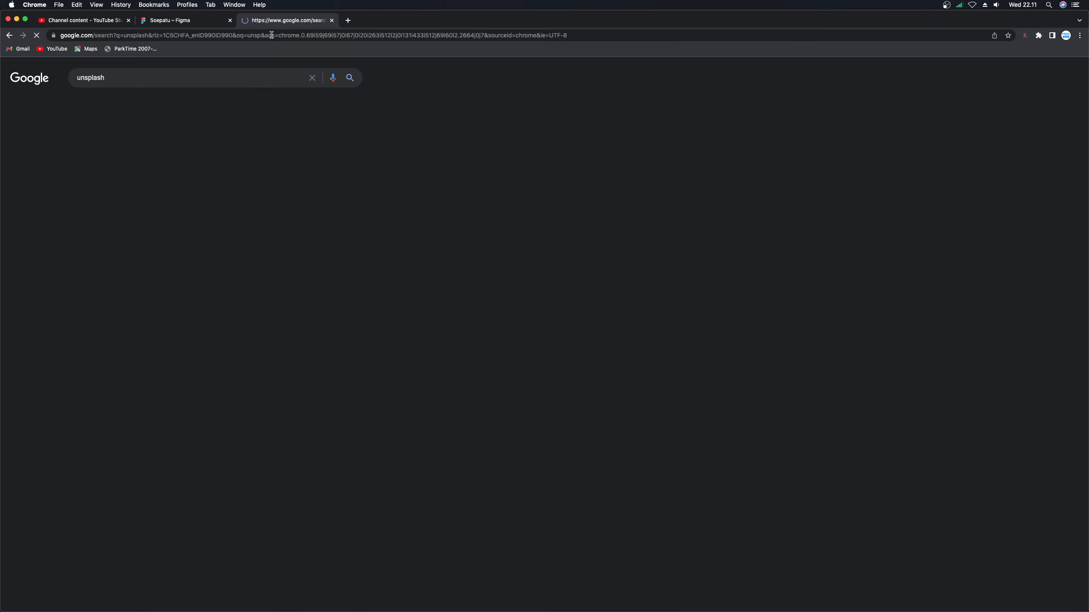
left_click(125, 157)
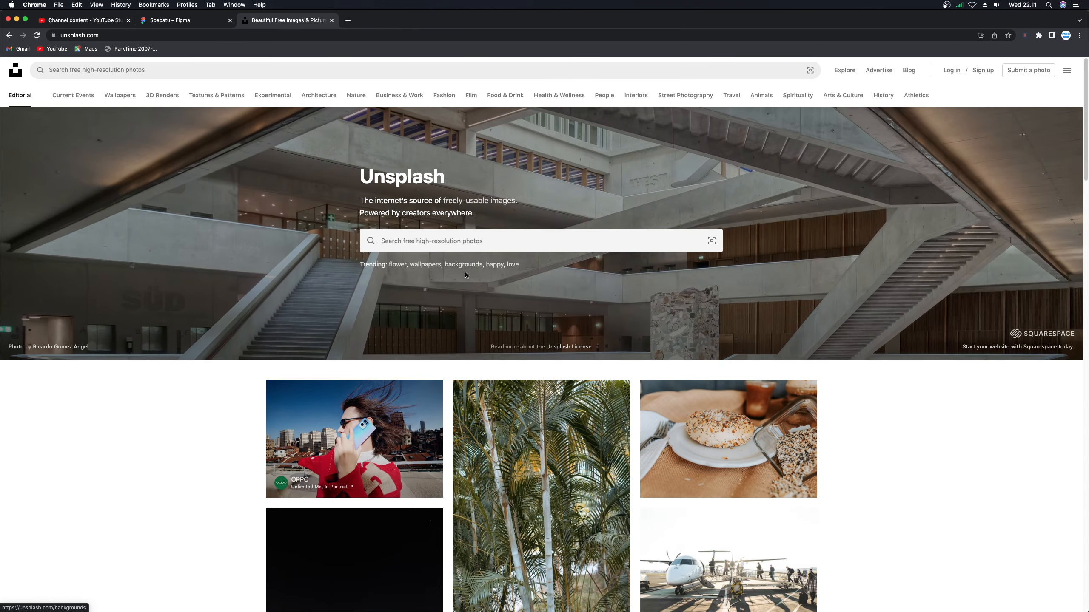
Step: Open the palm tree photo from the Unsplash home page and copy the image
scroll(466, 275, "down", 6)
left_click(531, 207)
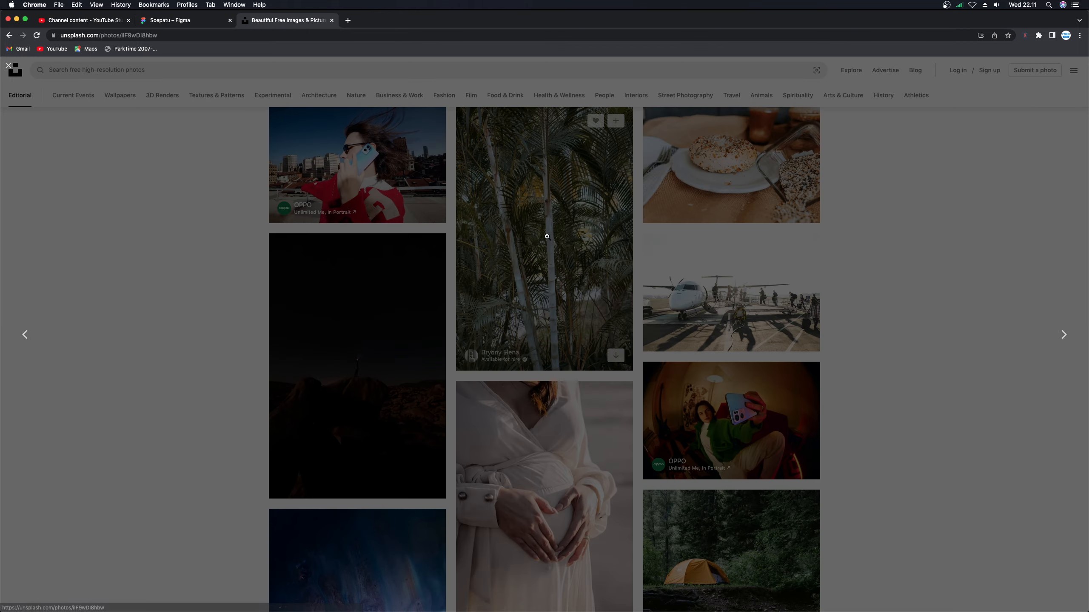
right_click(533, 248)
left_click(556, 269)
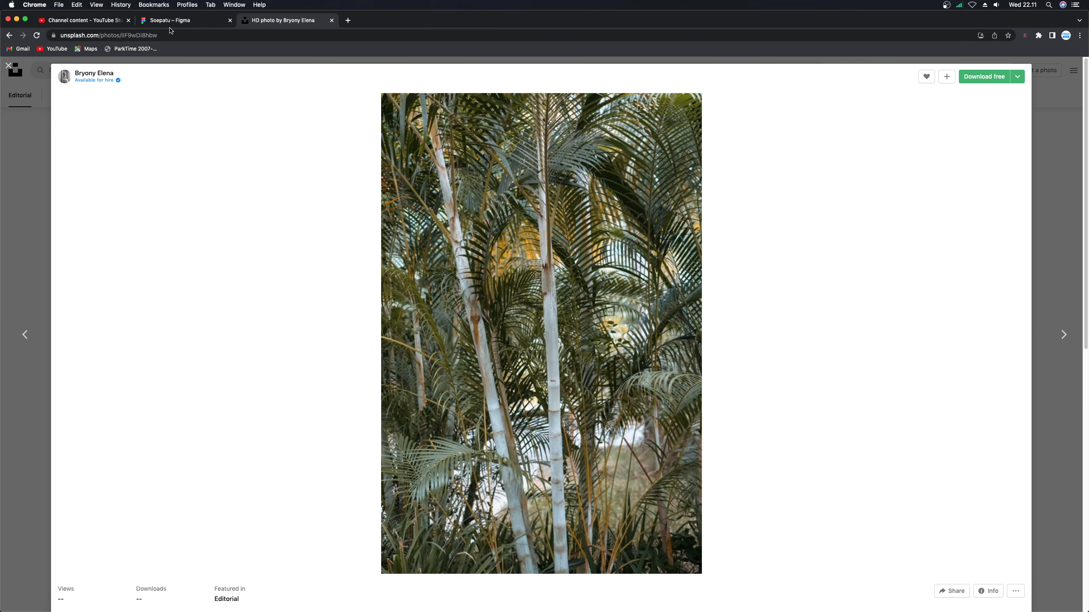
Step: Switch back to the Soepatu Figma file, paste the photo into Desktop - 1 and move it to about X 154, Y 150
left_click(170, 20)
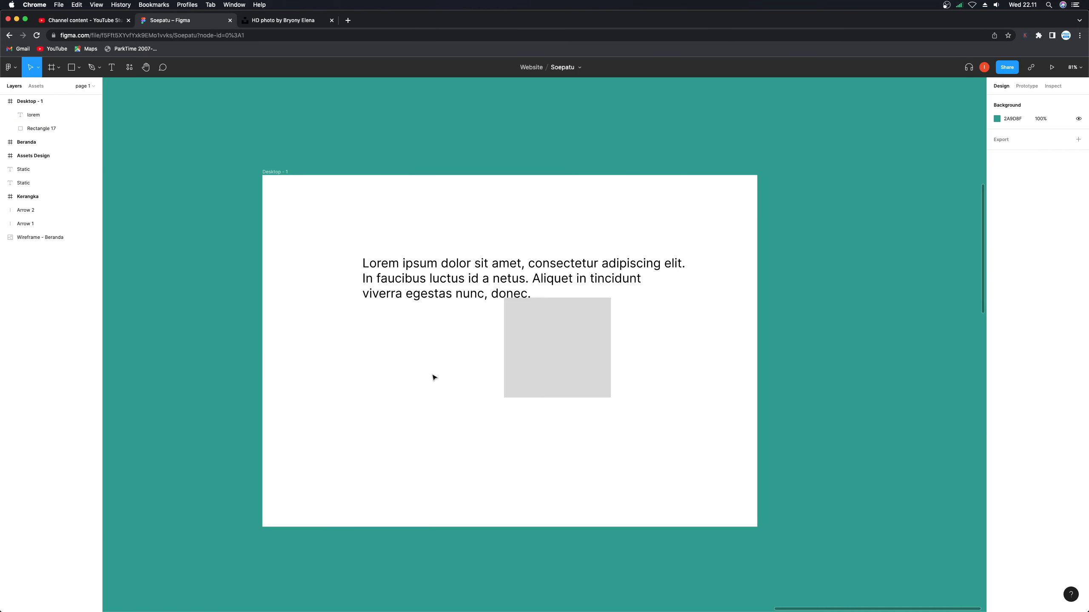
key("super+v")
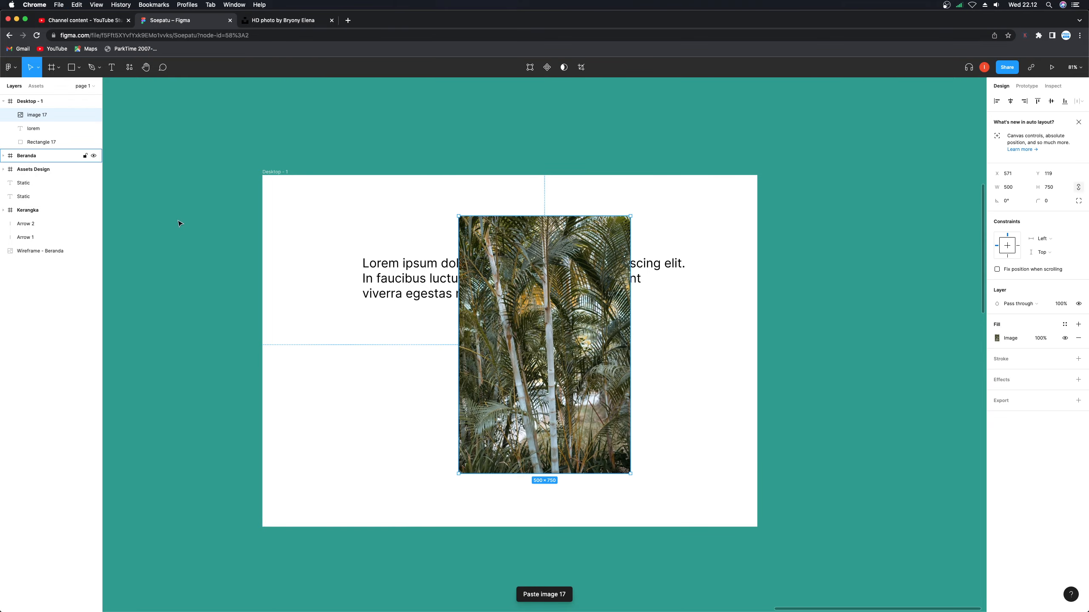
left_click_drag(566, 356, 427, 358)
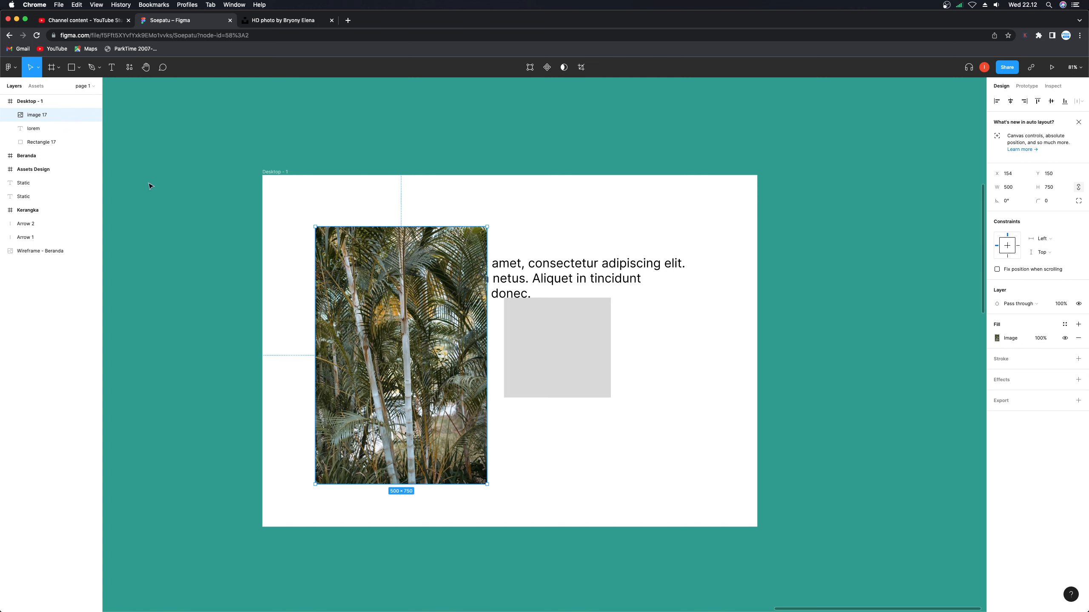
left_click(152, 308)
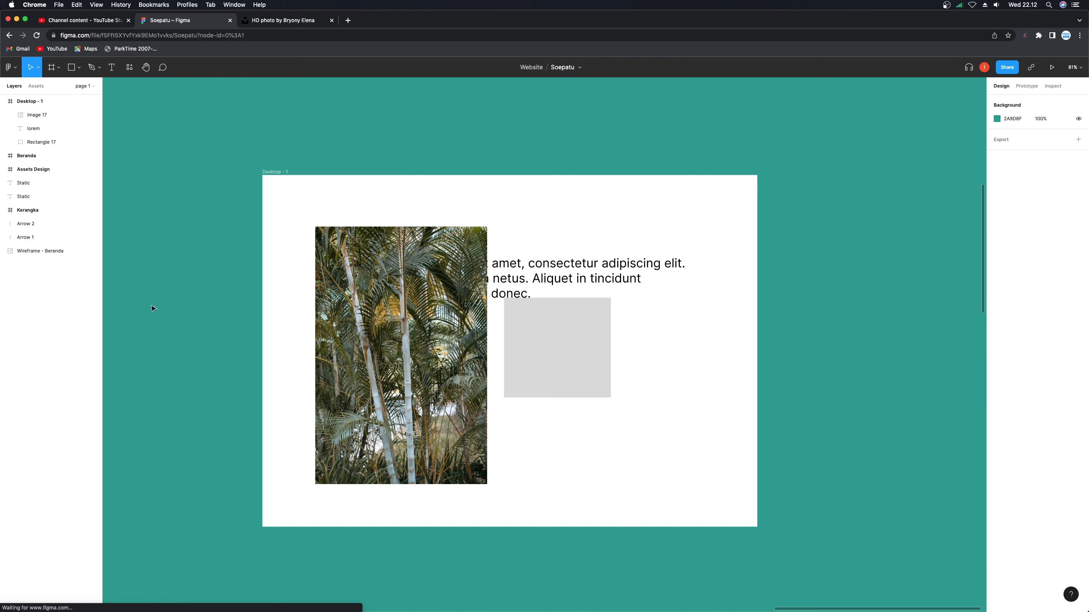
Step: Take the image layer out of the Desktop - 1 frame and place the photo on the canvas right of the frame
left_click(26, 115)
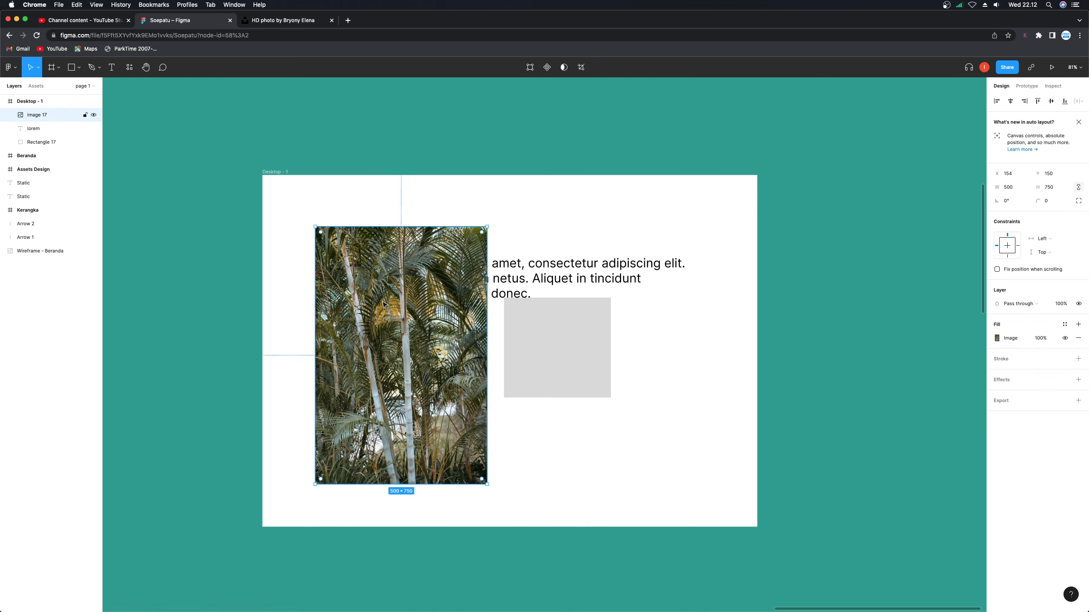
left_click_drag(26, 115, 19, 97)
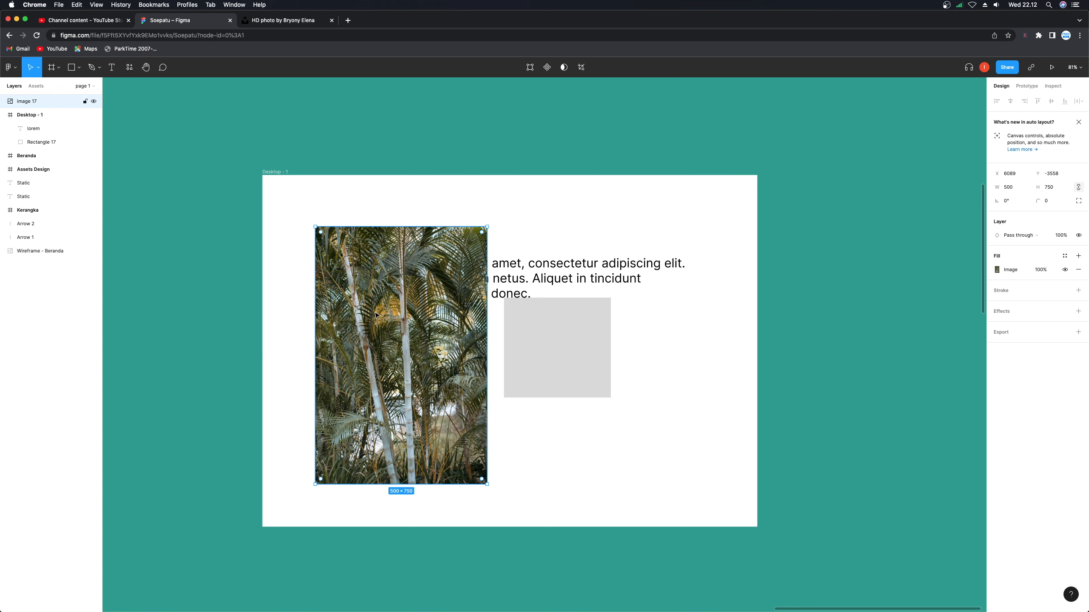
left_click_drag(392, 319, 879, 316)
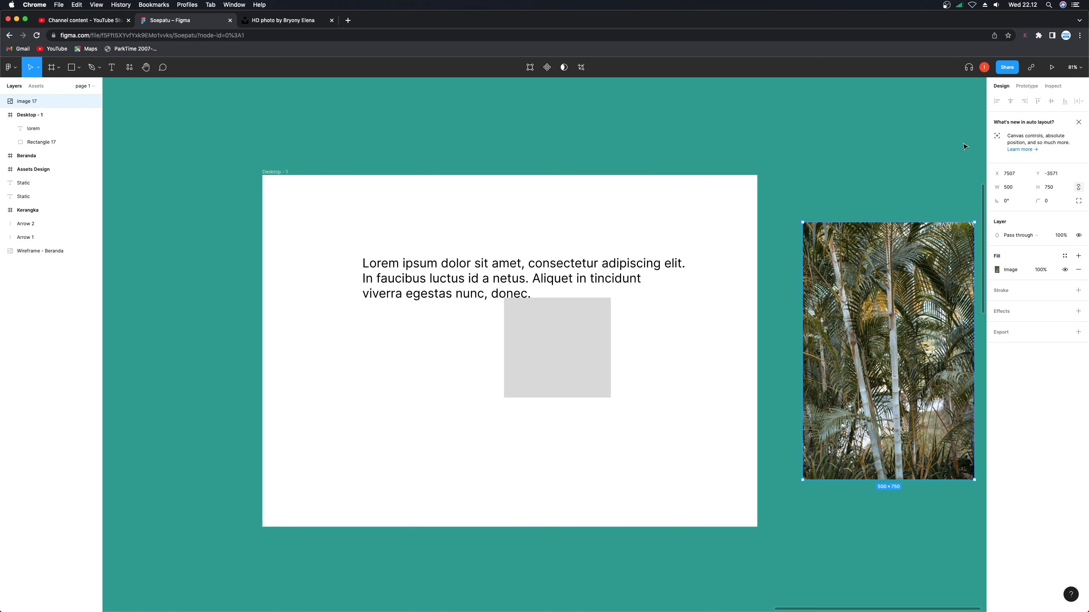
Step: Present the prototype and advance to the Desktop - 1 screen to check which elements it shows
left_click(1051, 67)
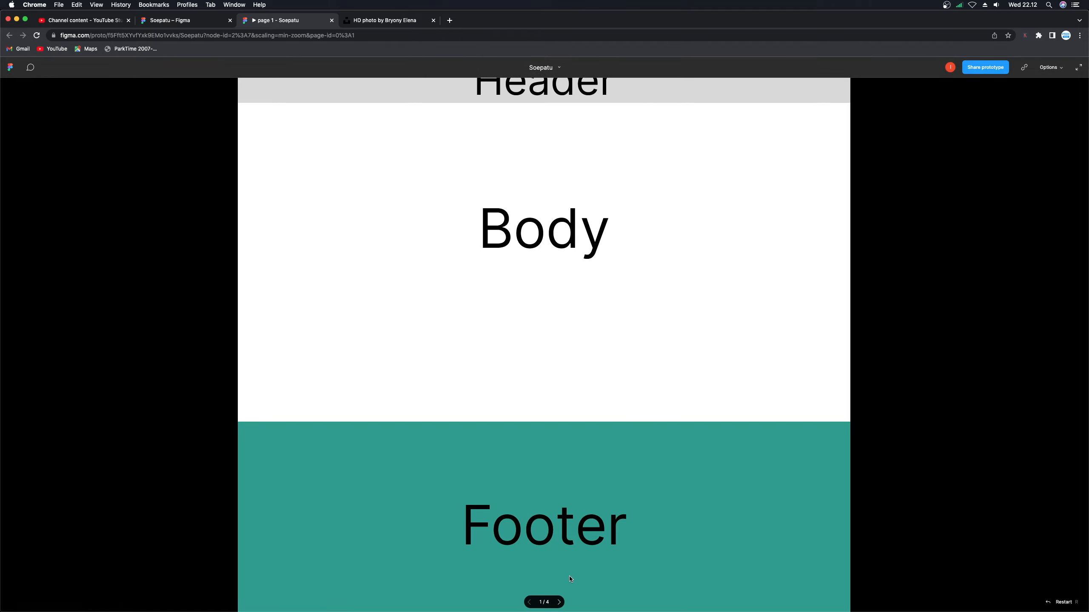
left_click(559, 601)
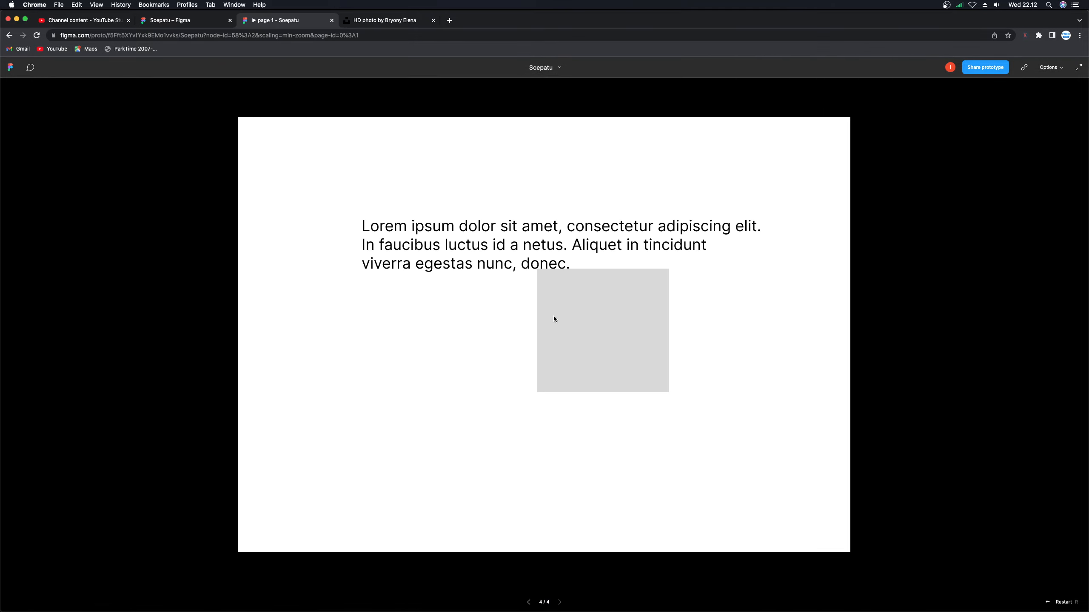
Step: Return to the Soepatu design file and move the palm photo into the Desktop - 1 frame at about X 93, Y 179
left_click(200, 16)
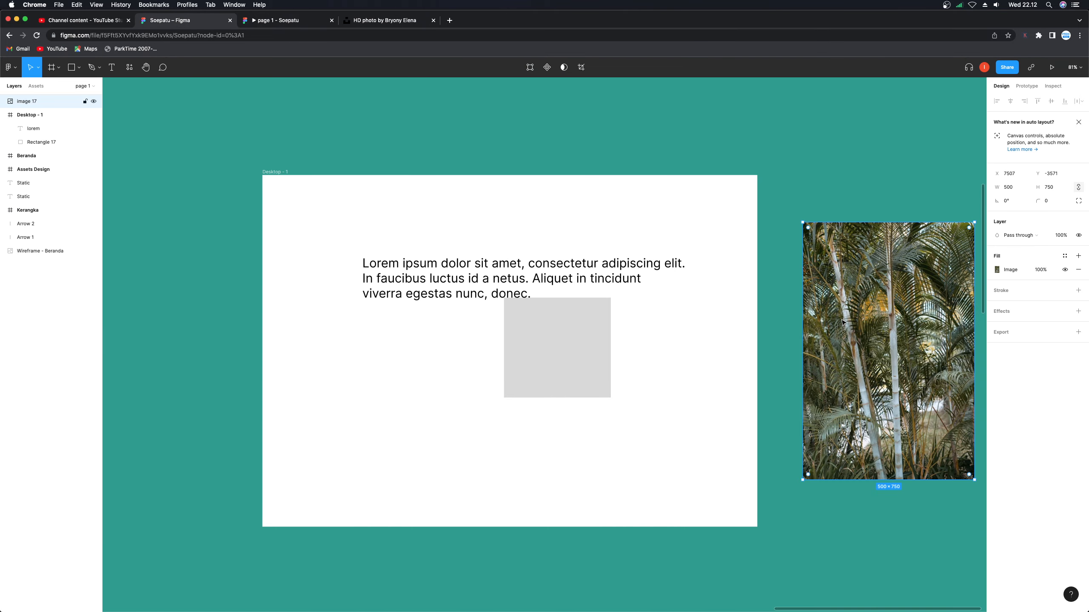
left_click_drag(847, 330, 355, 330)
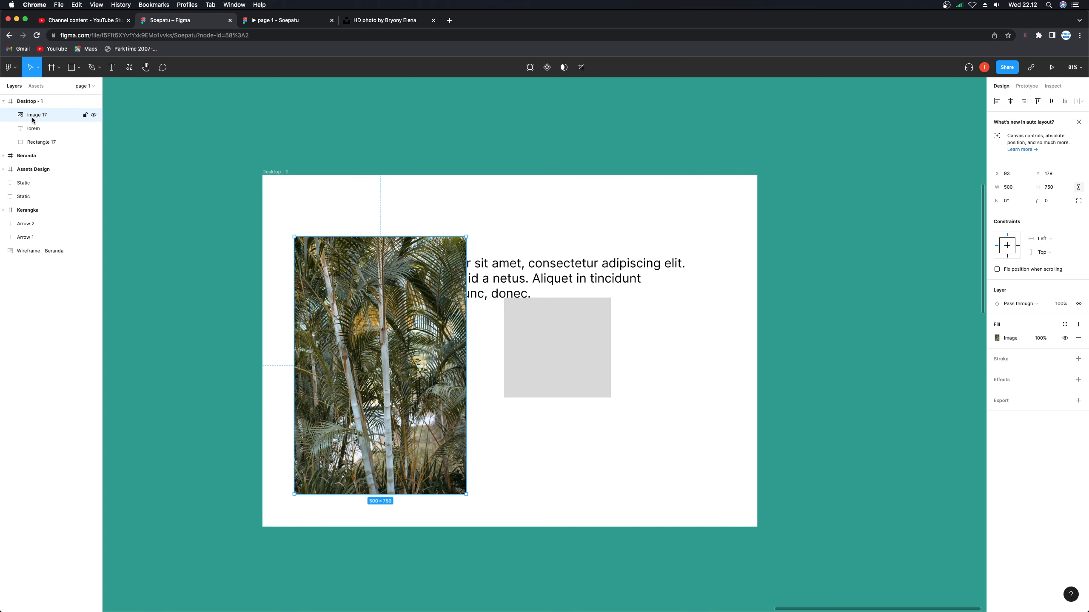
mouse_move(34, 117)
left_mouse_down()
mouse_move(34, 103)
mouse_move(42, 117)
left_mouse_up()
Step: Check in the running prototype whether Desktop - 1 shows the photo, and return to the design file
left_click(272, 172)
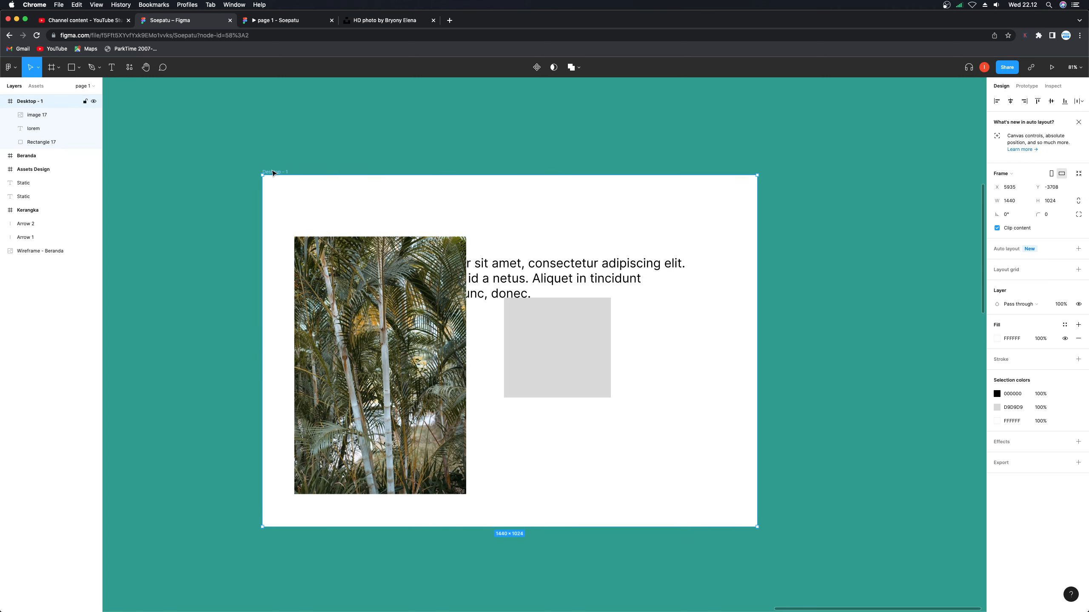
left_click(282, 24)
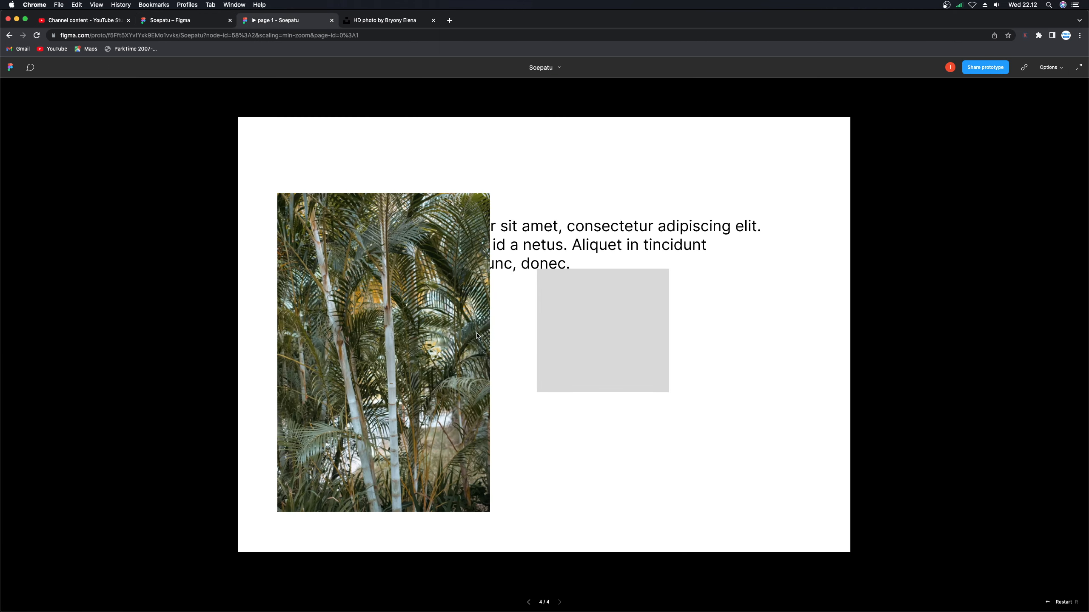
left_click(154, 21)
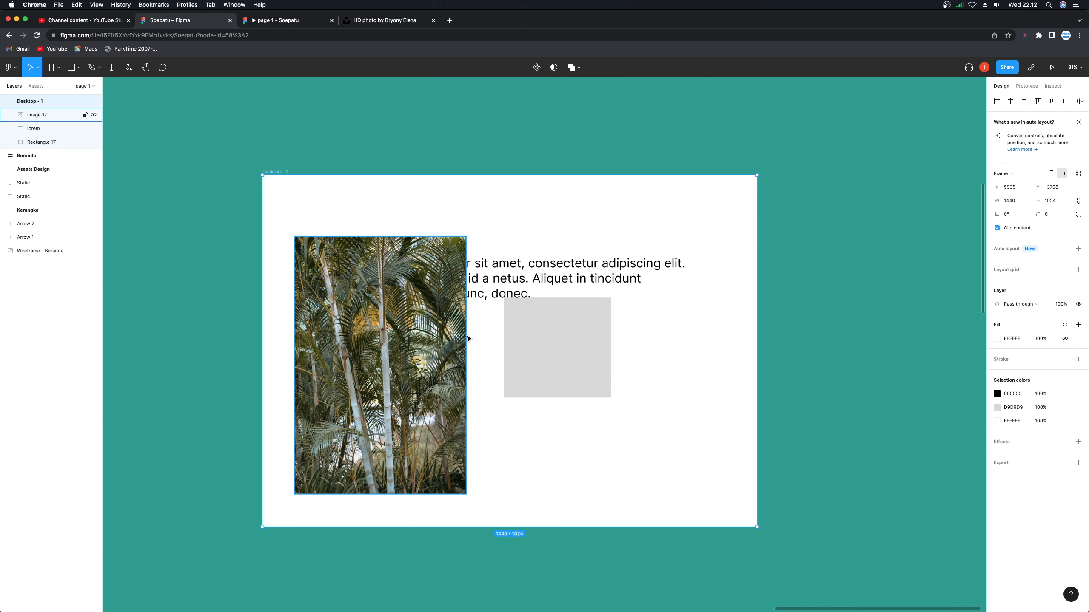
Step: Nudge the Desktop - 1 frame to about X 5955, Y -3720 and shift the photo slightly right inside it
mouse_move(376, 340)
left_mouse_down()
mouse_move(404, 333)
mouse_move(382, 336)
left_mouse_up()
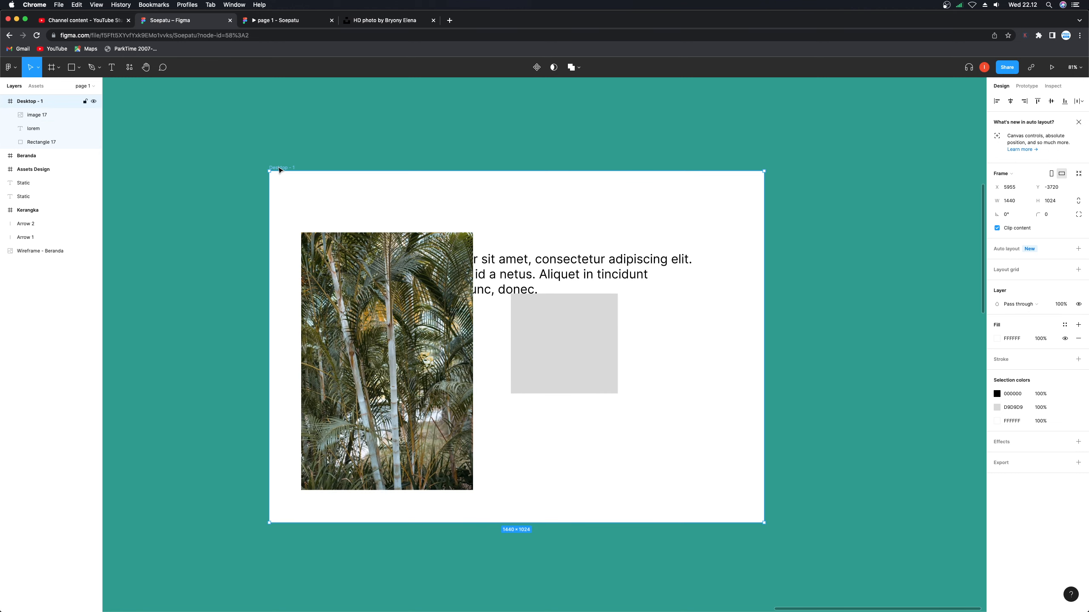
left_click_drag(366, 290, 392, 286)
Step: Place the lorem text over the photo at about X 192, Y 559 and bring its layer above image 17
left_click_drag(544, 274, 538, 410)
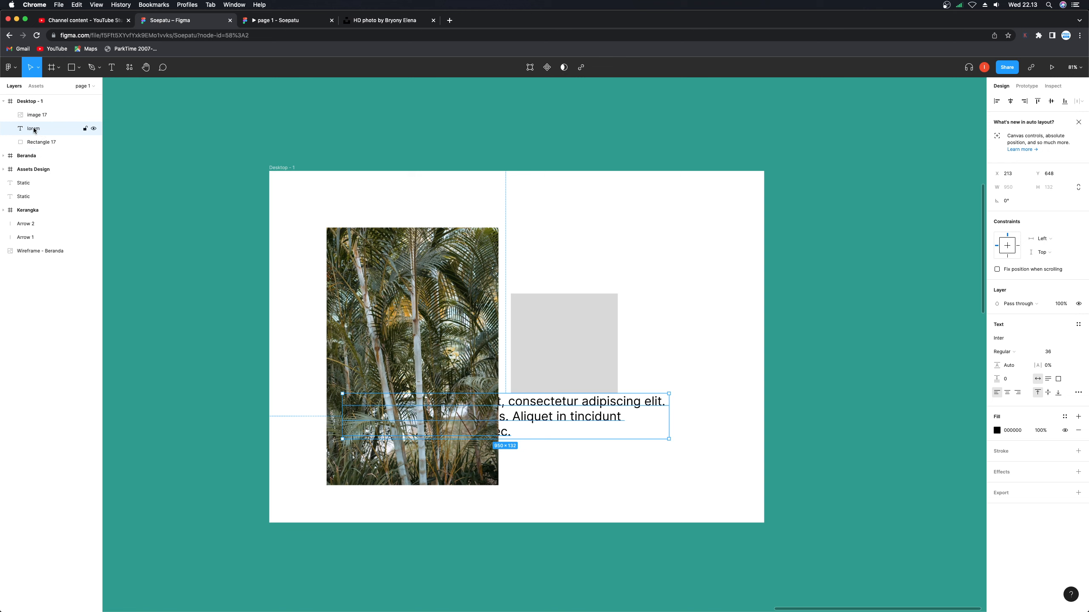
left_click_drag(34, 129, 35, 110)
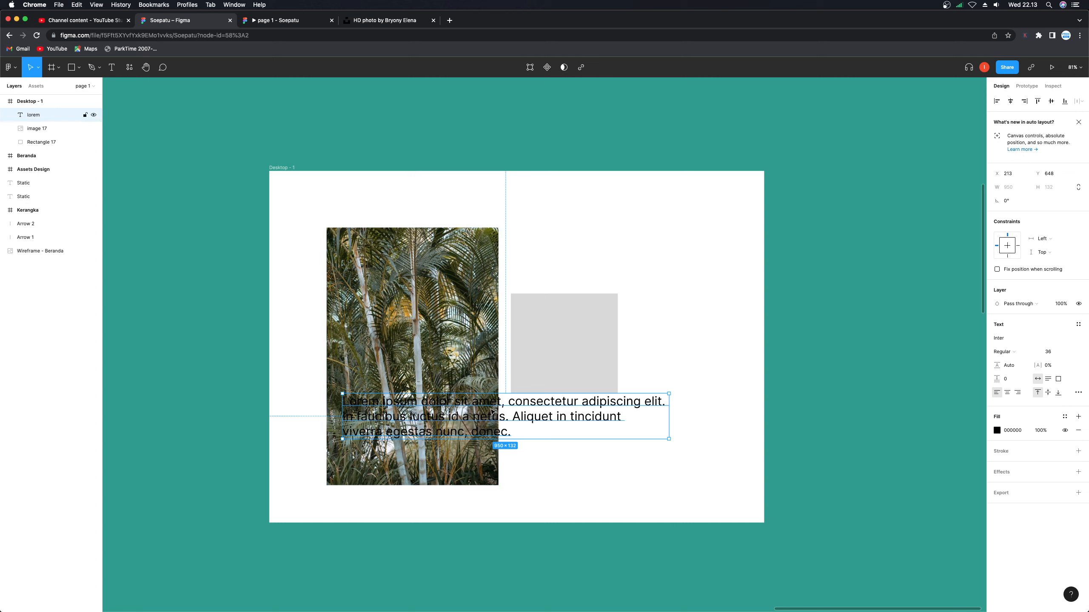
left_click_drag(463, 417, 439, 389)
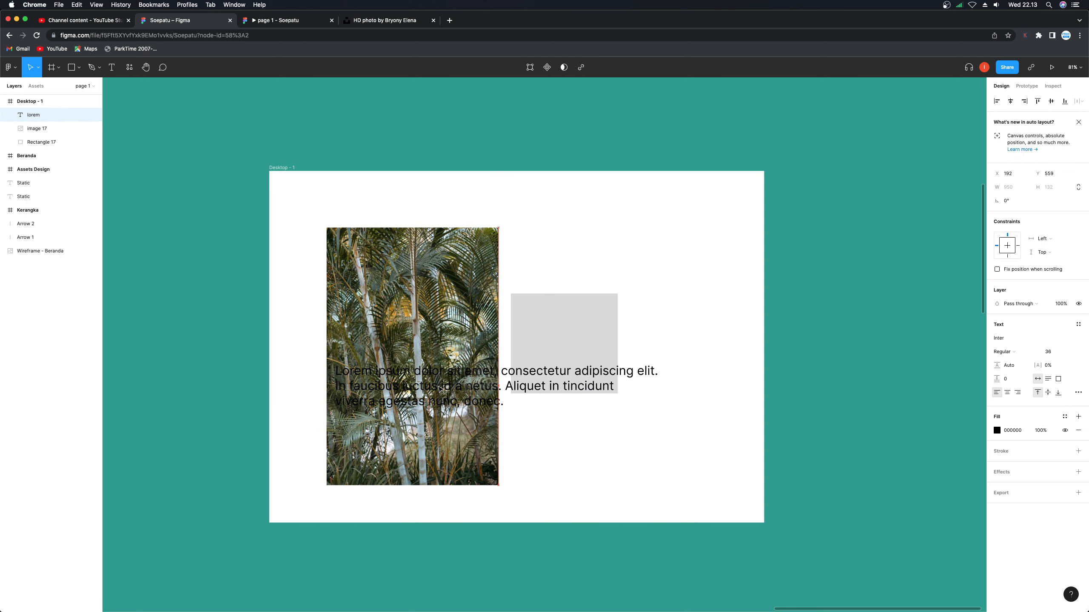
Step: Add line breaks after "amet," and "netus." in the lorem text and fit it within the photo at about X 173, Y 525
double_click(501, 387)
left_click(500, 372)
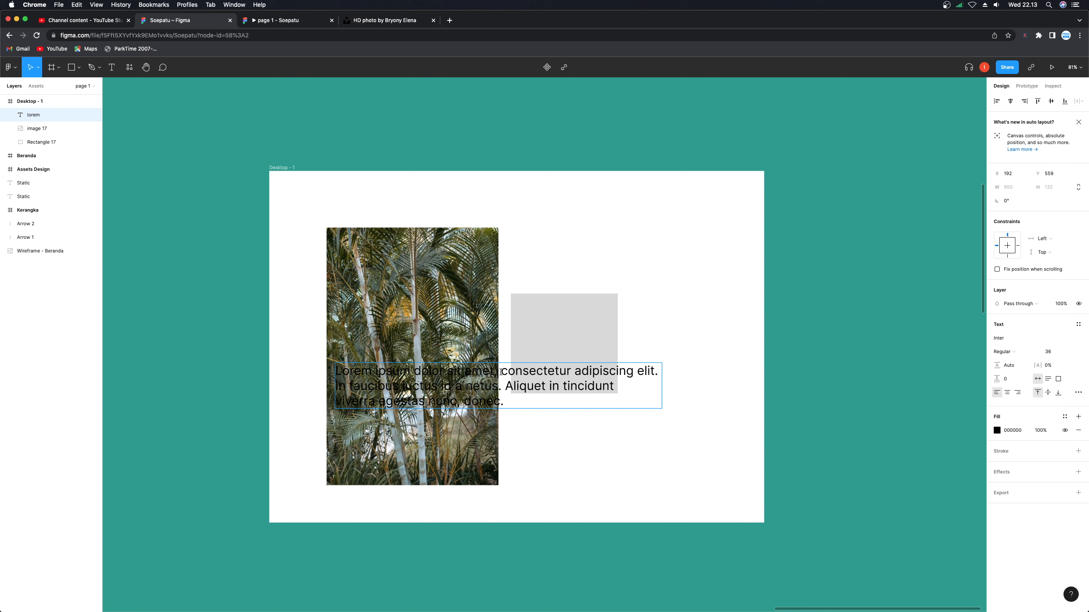
key("Return")
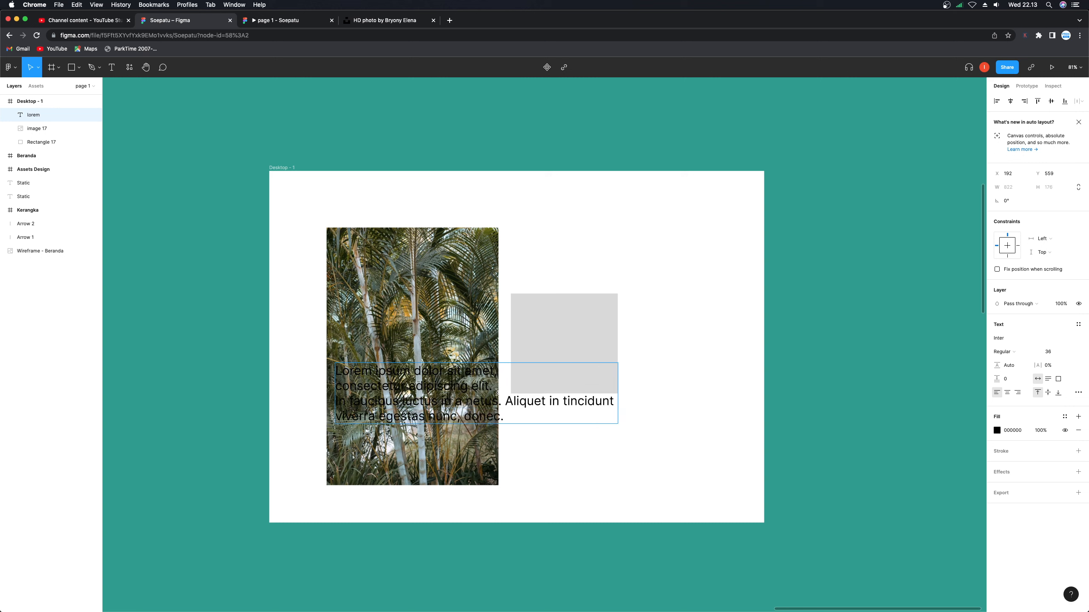
key("Return")
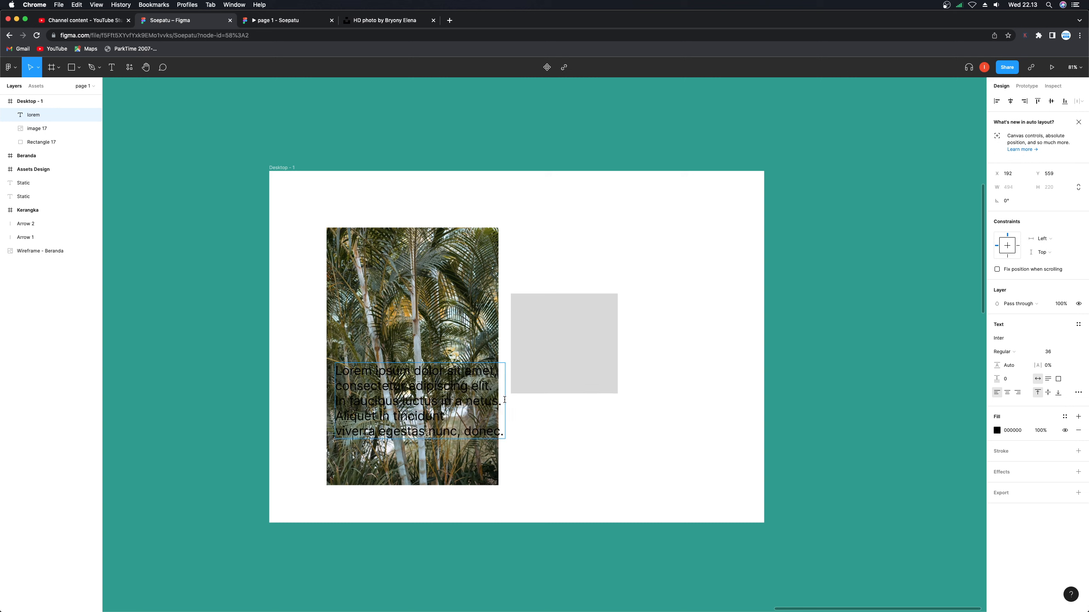
left_click(554, 427)
left_click_drag(440, 394, 435, 384)
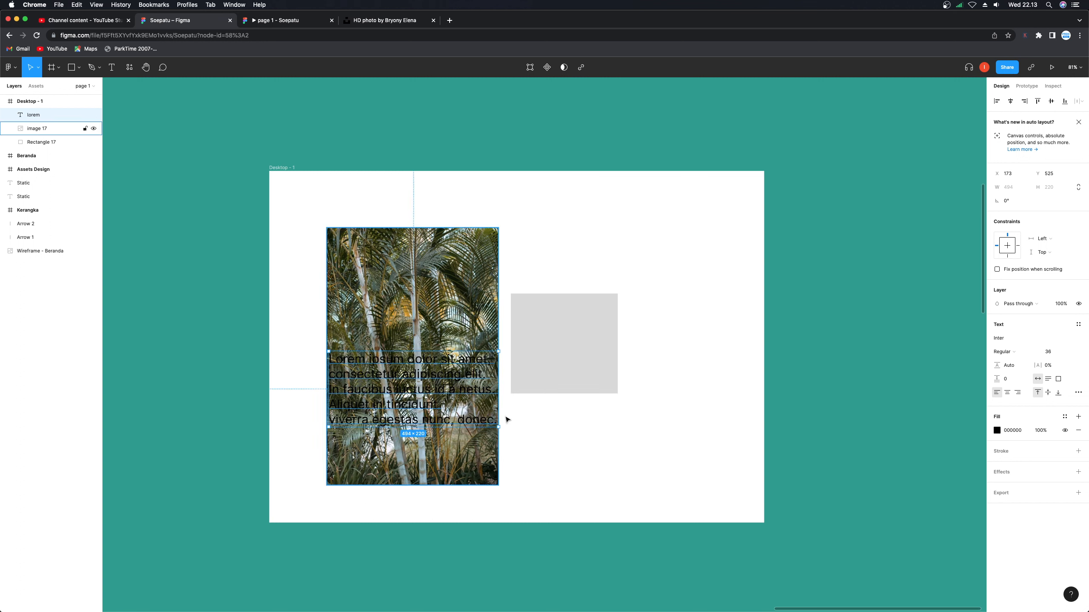
Step: Change the fill colour of the lorem text to white (FFFFFF)
left_click(535, 426)
left_click(435, 396)
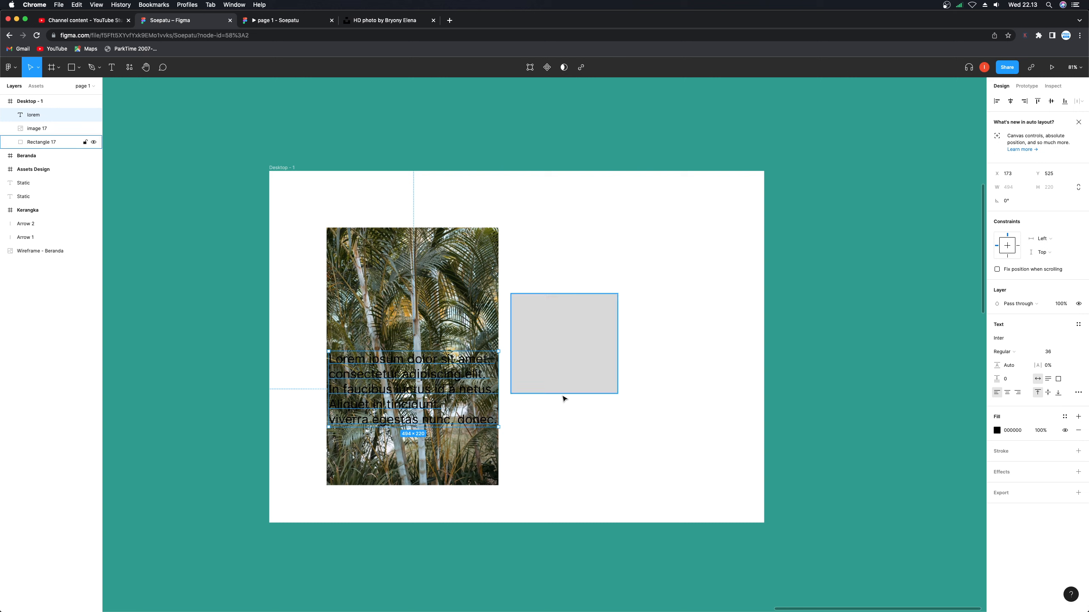
left_click(576, 436)
left_click(440, 389)
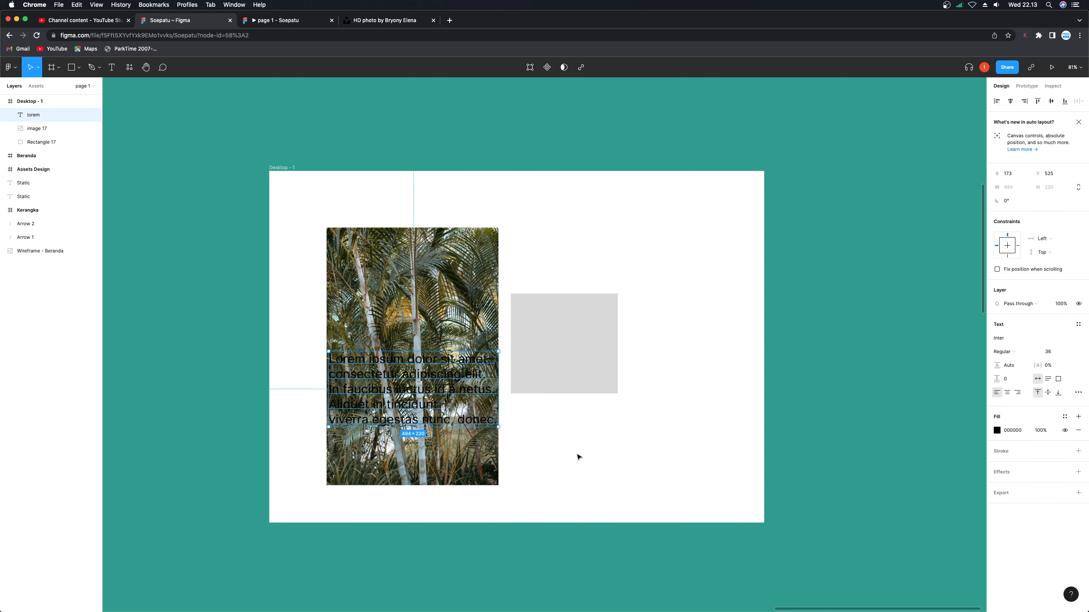
left_click(578, 457)
left_click(437, 394)
left_click(997, 430)
left_click_drag(984, 426, 870, 365)
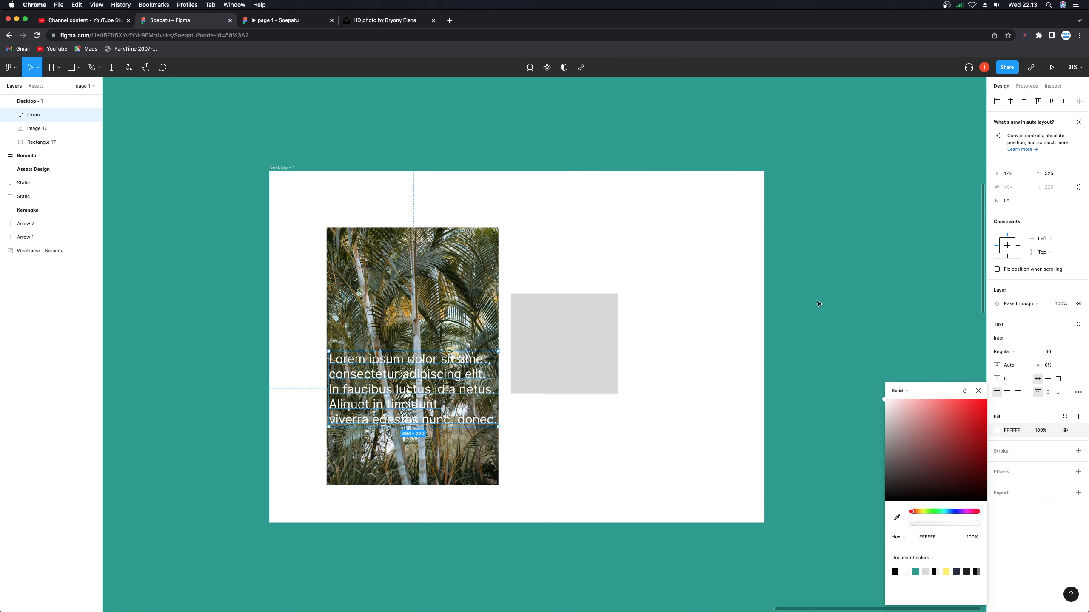
Step: Move the grey rectangle farther from the photo, to about X 847, Y 344, and deselect it
left_click(576, 339)
left_click_drag(576, 338, 624, 334)
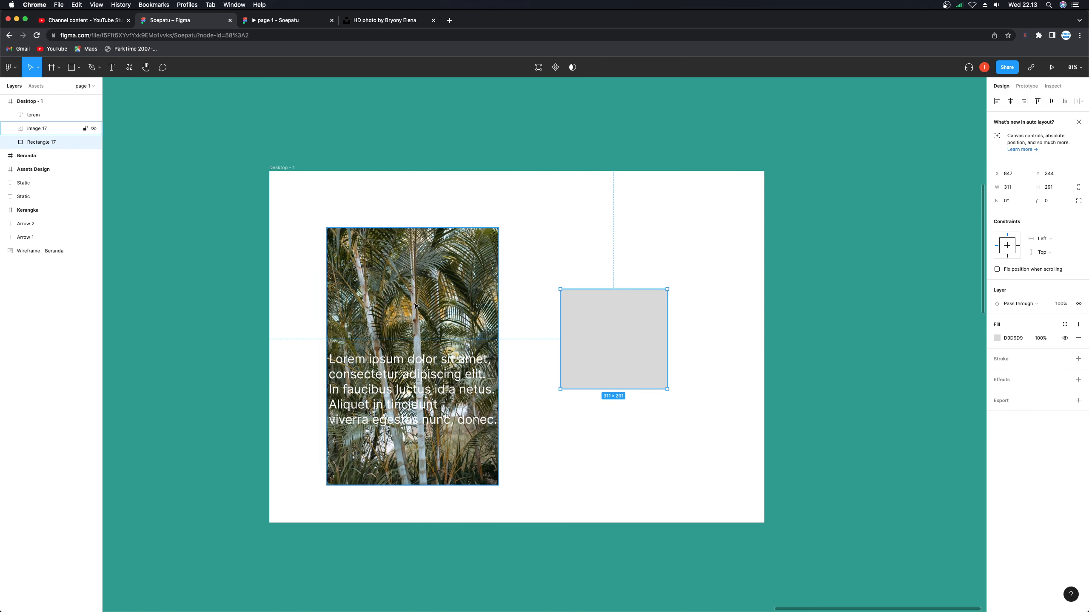
left_click(547, 441)
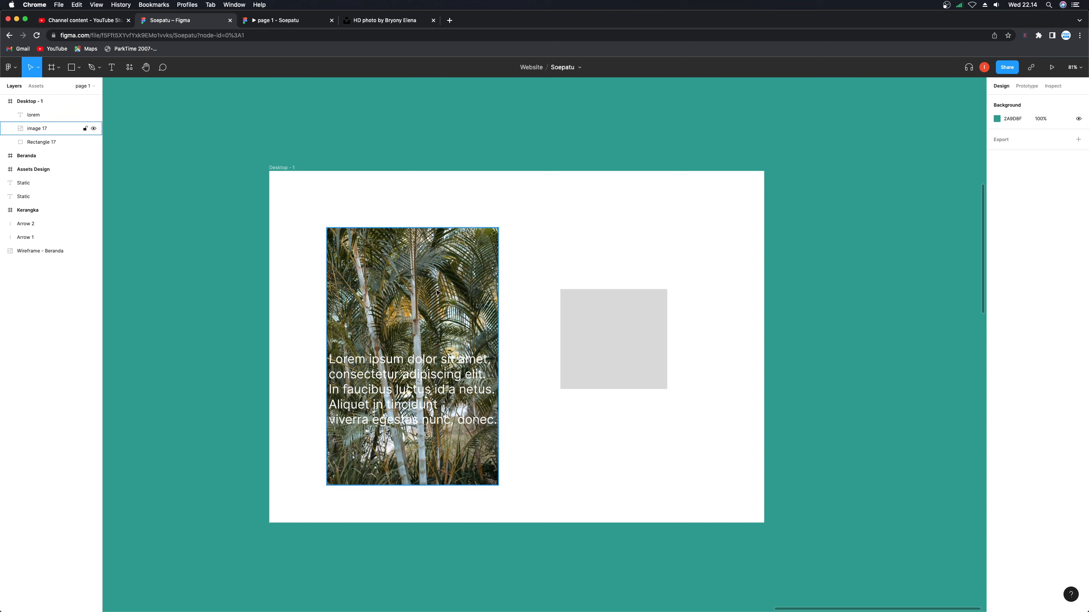
Step: Move the grey rectangle over the photo at about X 254, Y 195 and reorder its layer between lorem and image 17
left_click_drag(612, 324, 490, 299)
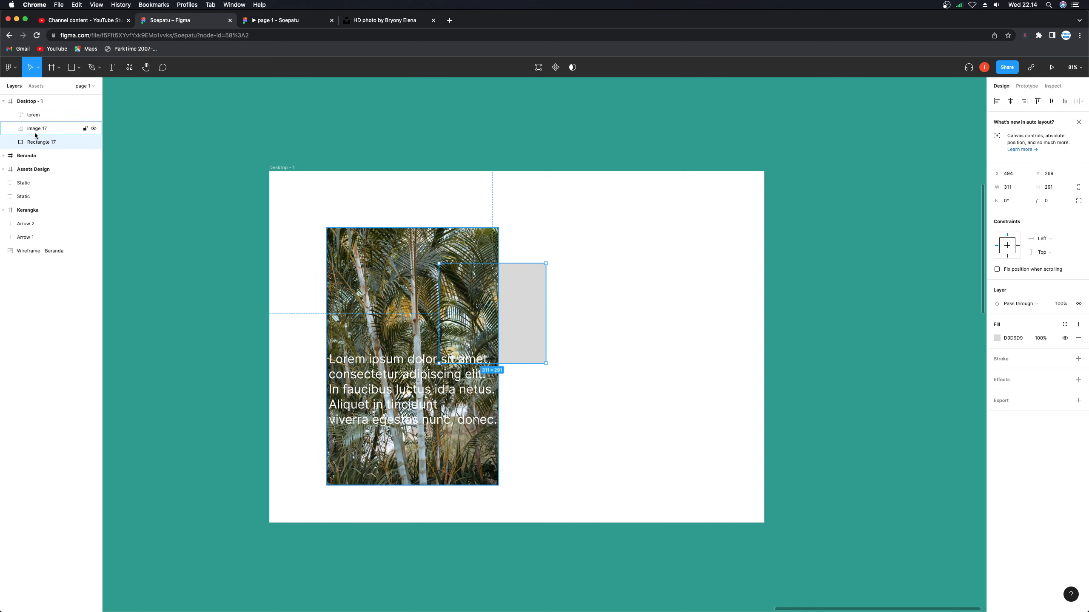
left_click_drag(530, 303, 444, 280)
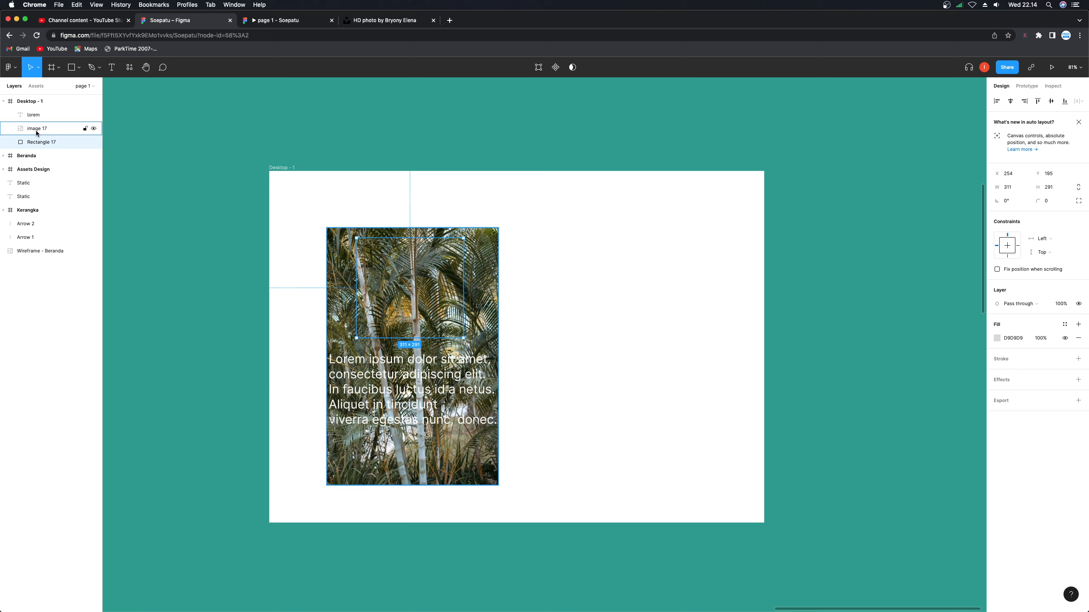
left_click_drag(38, 144, 39, 124)
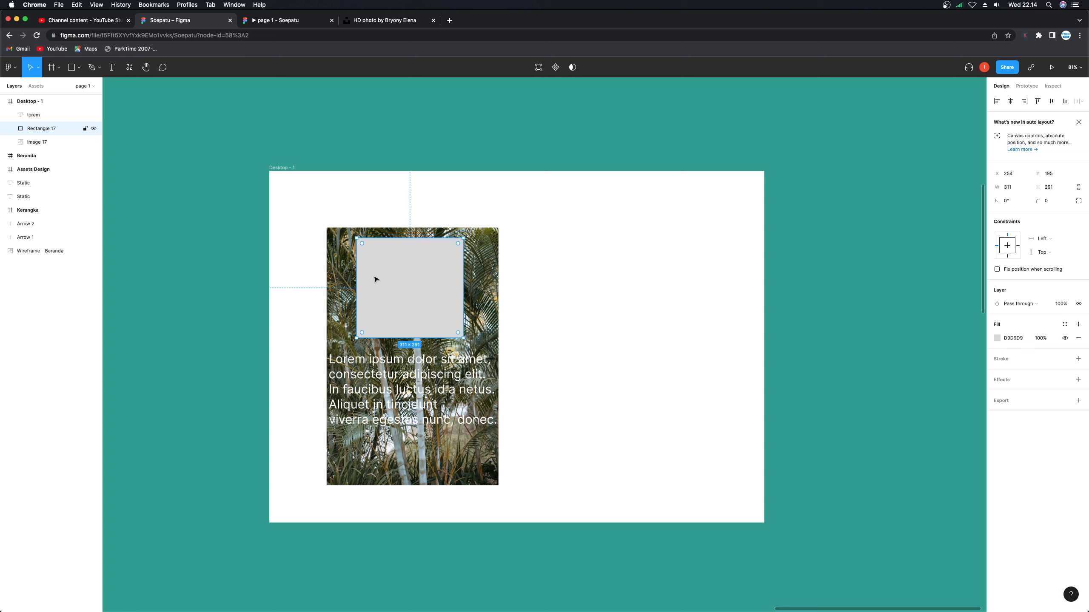
Step: Align Rectangle 17 with the photo at X 167, Y 165 and resize it to 500 × 750 to cover the whole image
left_click_drag(391, 279, 365, 277)
left_click_drag(434, 327, 499, 486)
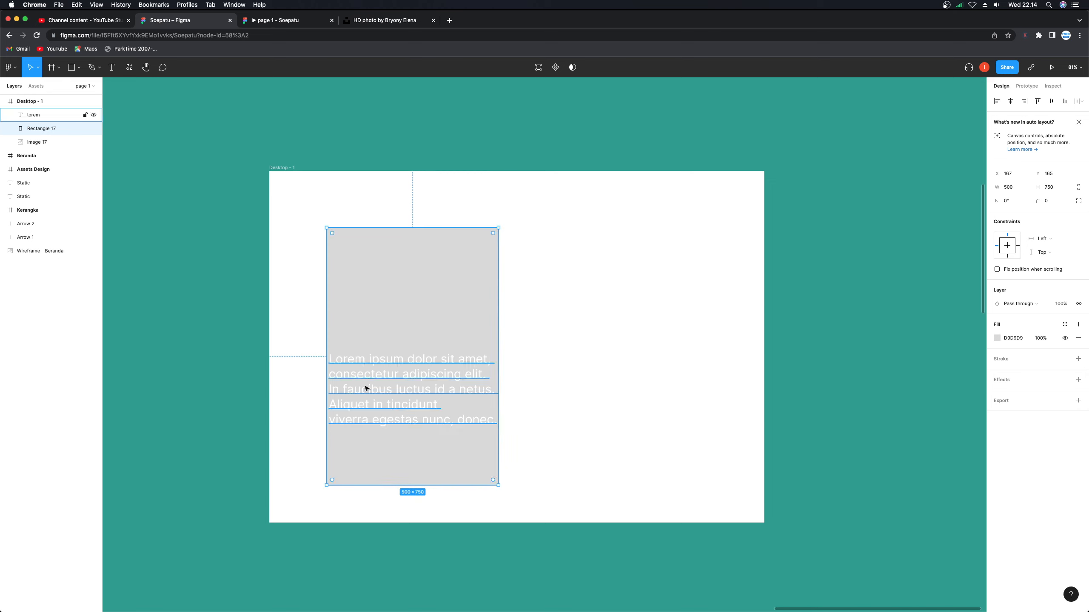
mouse_move(39, 115)
left_mouse_down()
mouse_move(40, 138)
mouse_move(36, 114)
left_mouse_up()
left_click(39, 129)
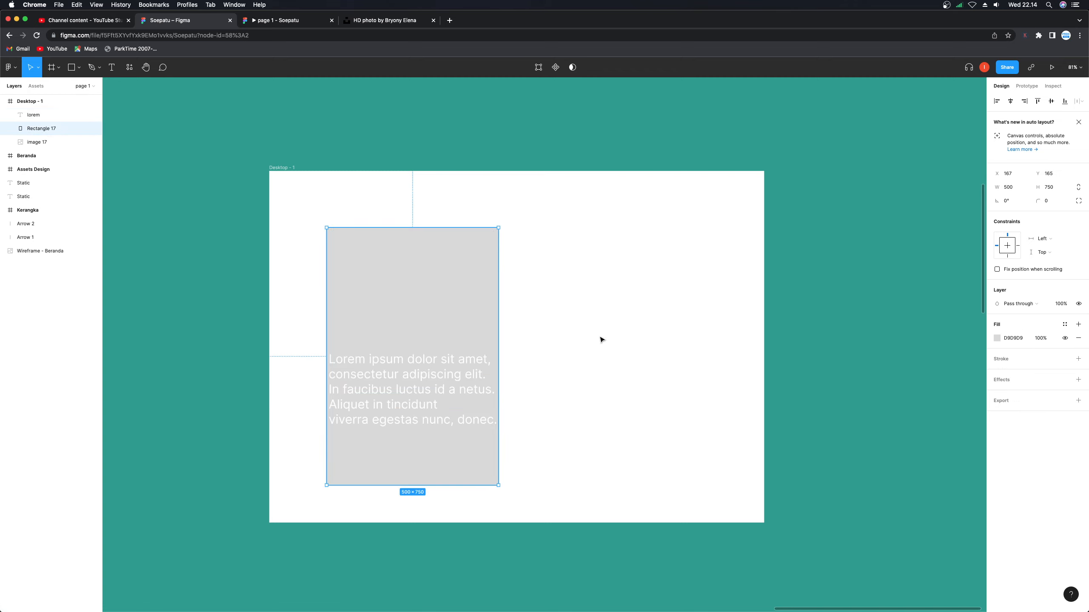
Step: Set Rectangle 17's fill to black (000000) at 31% opacity as a dark overlay on the photo
left_click(996, 338)
left_click_drag(969, 396, 804, 542)
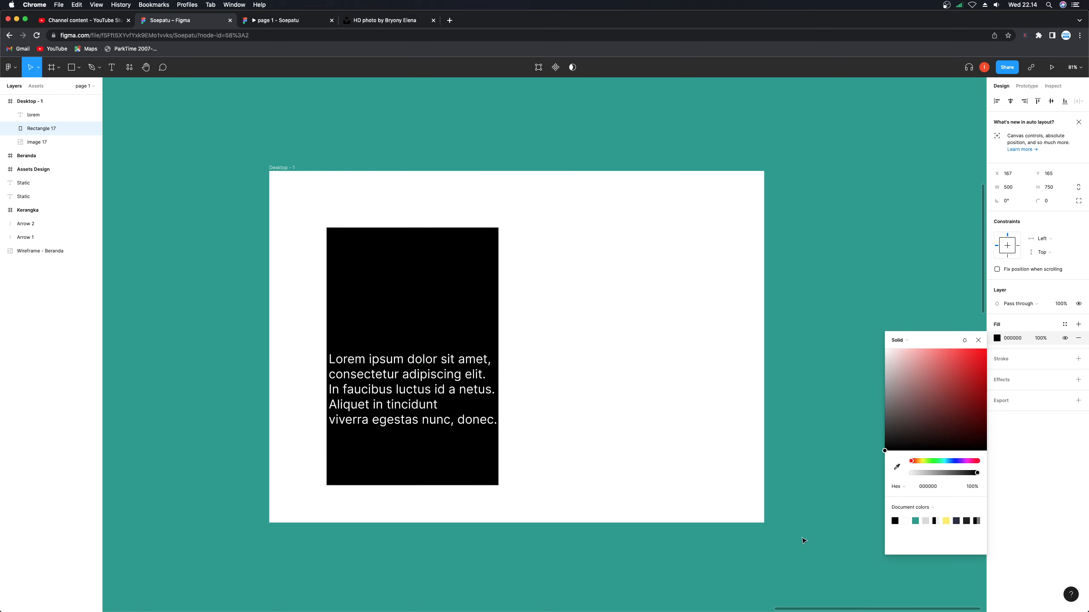
left_click(944, 473)
left_click_drag(940, 476, 932, 475)
left_click(870, 355)
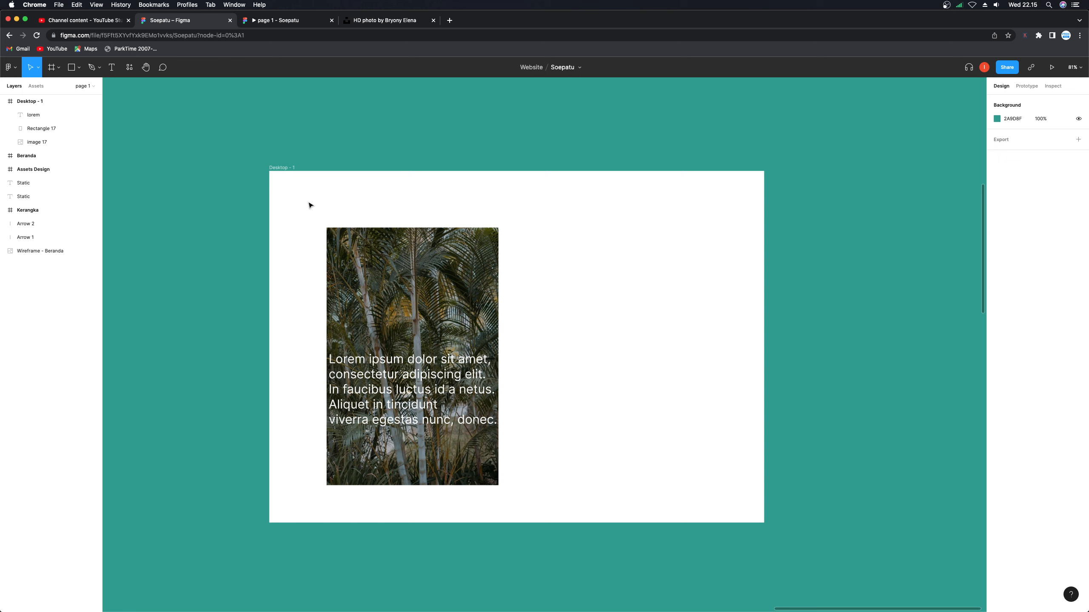
Step: Select the text, overlay and photo together and move them so the photo sits at X 220, Y 120
left_click_drag(310, 203, 529, 500)
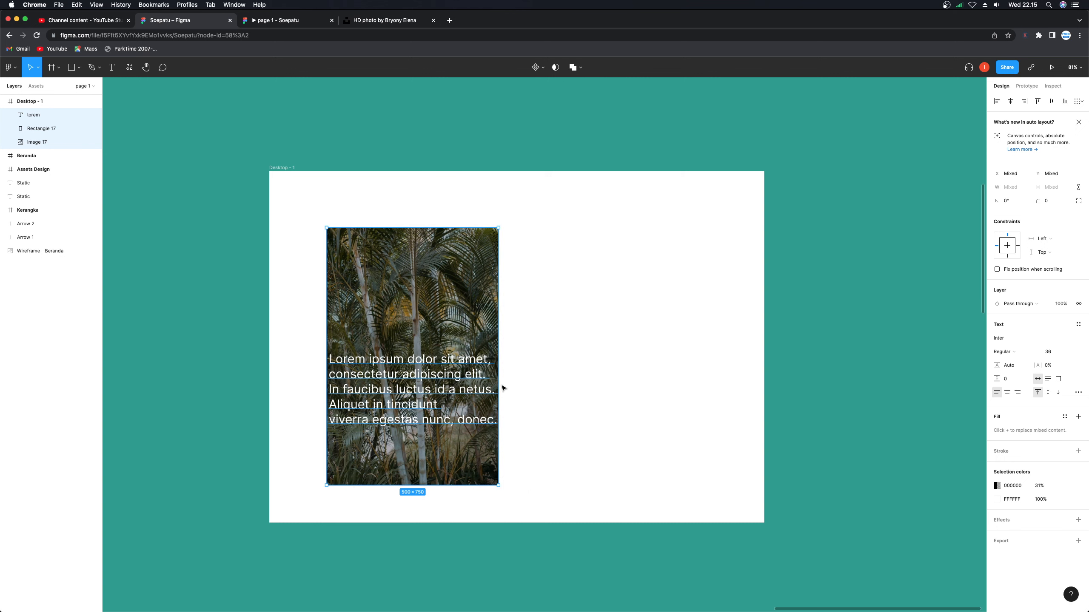
left_click_drag(423, 307, 442, 292)
left_click(546, 294)
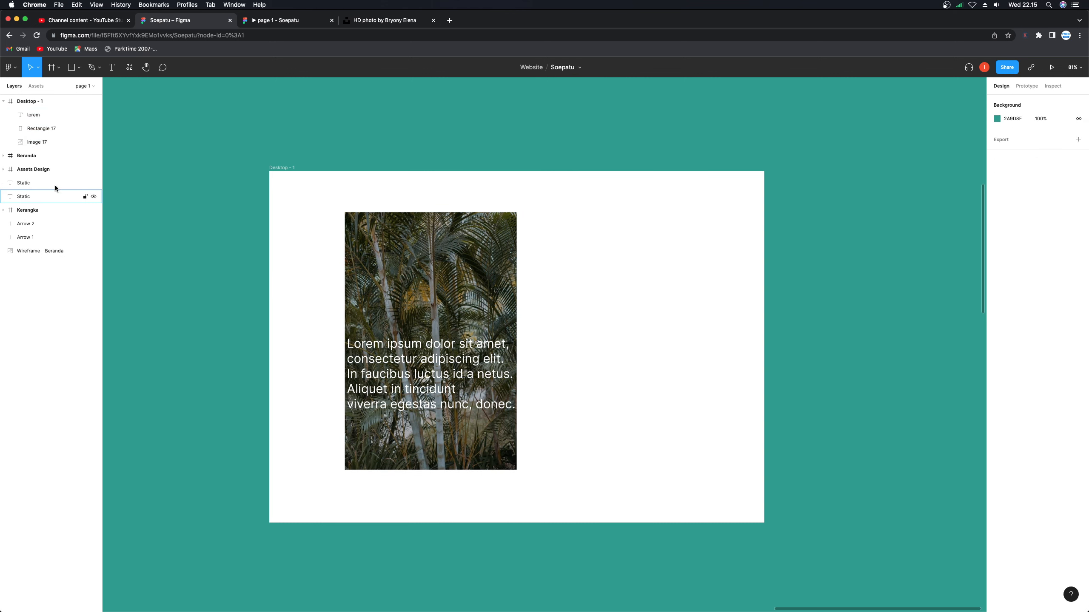
Step: Select the stacked layers inside Desktop - 1 one by one to check which object each represents, and deselect
left_click(37, 127)
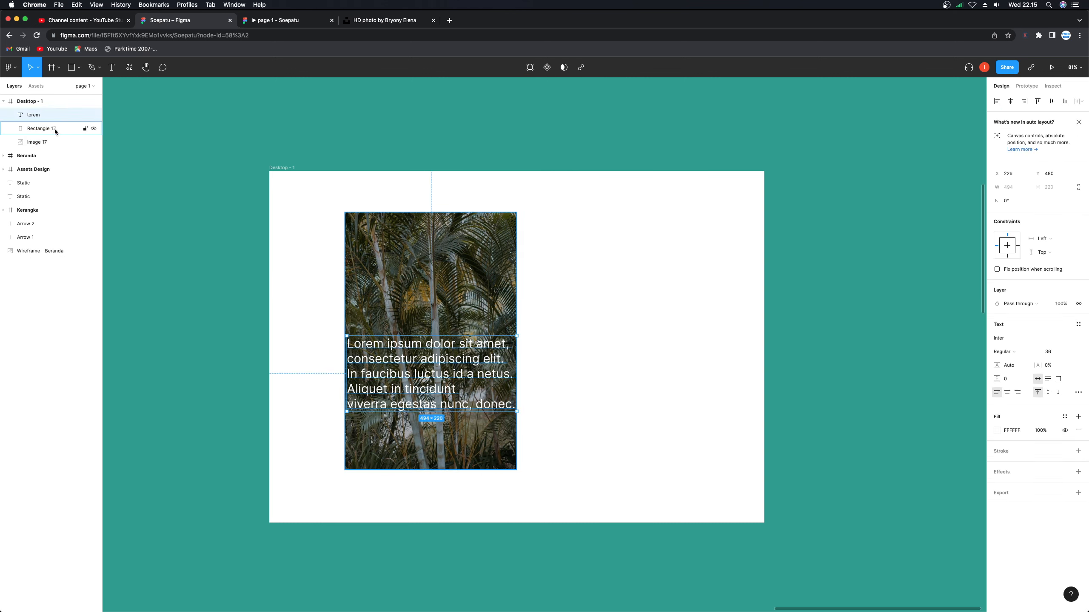
left_click(50, 143)
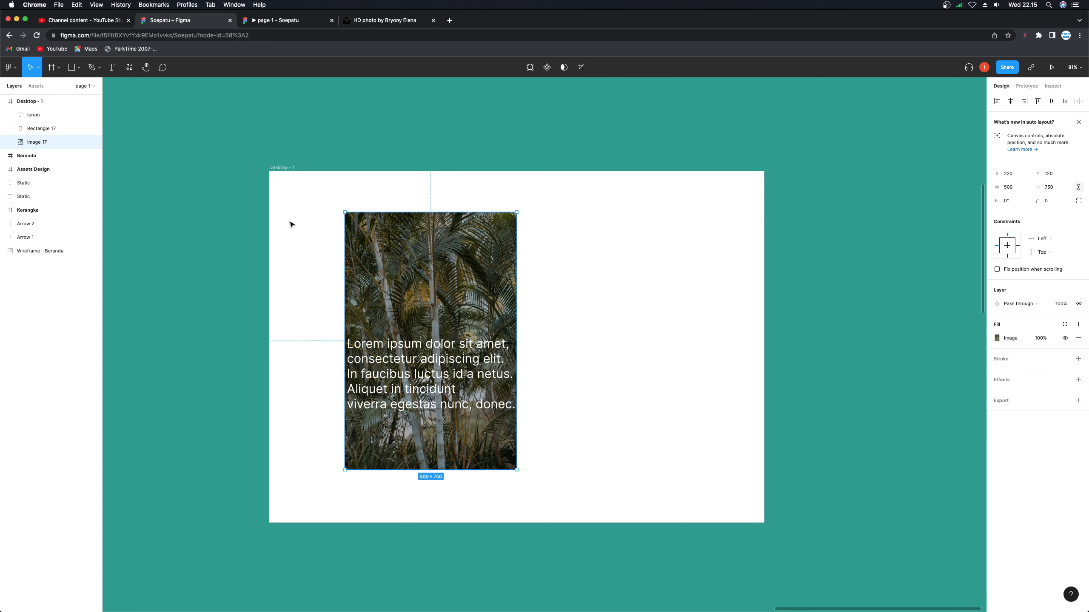
left_click(372, 204)
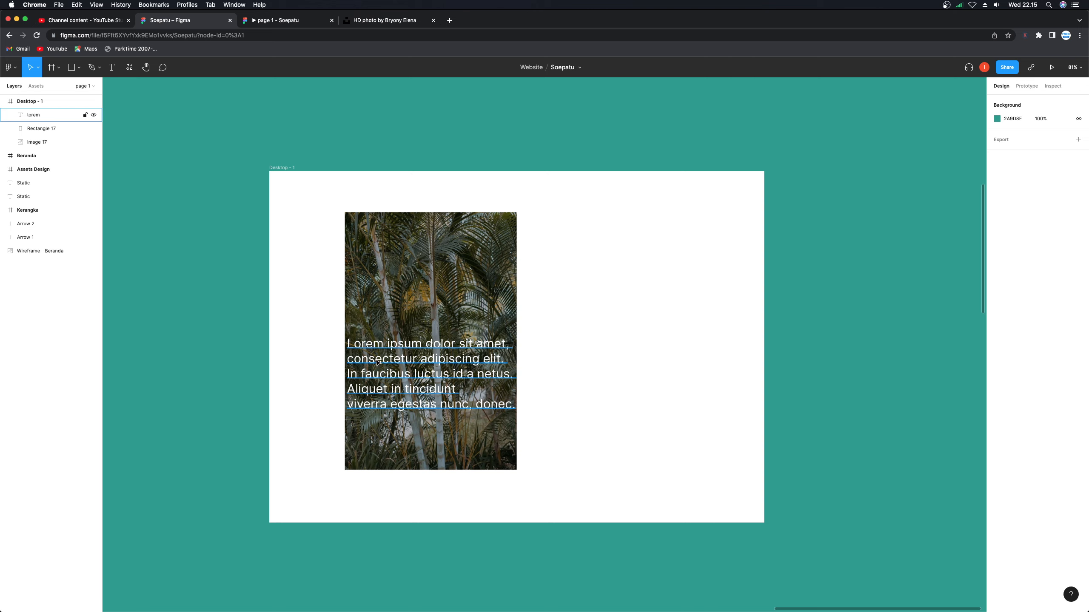
Step: Try moving the lorem text and the Rectangle 17 overlay off the photo, undoing each move
left_click_drag(376, 362, 569, 362)
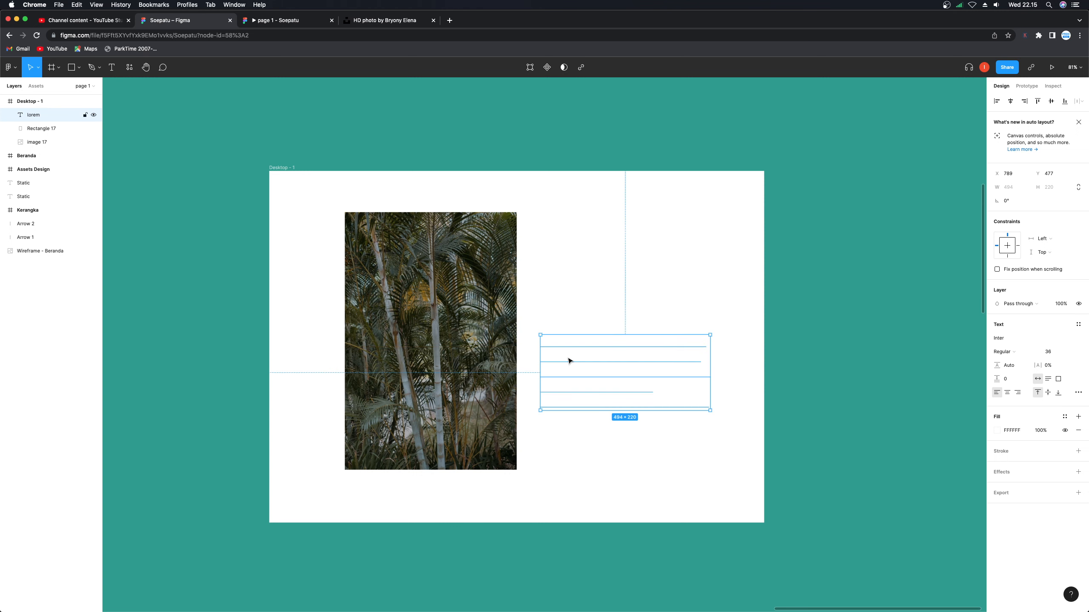
key("super+z")
left_click(432, 260)
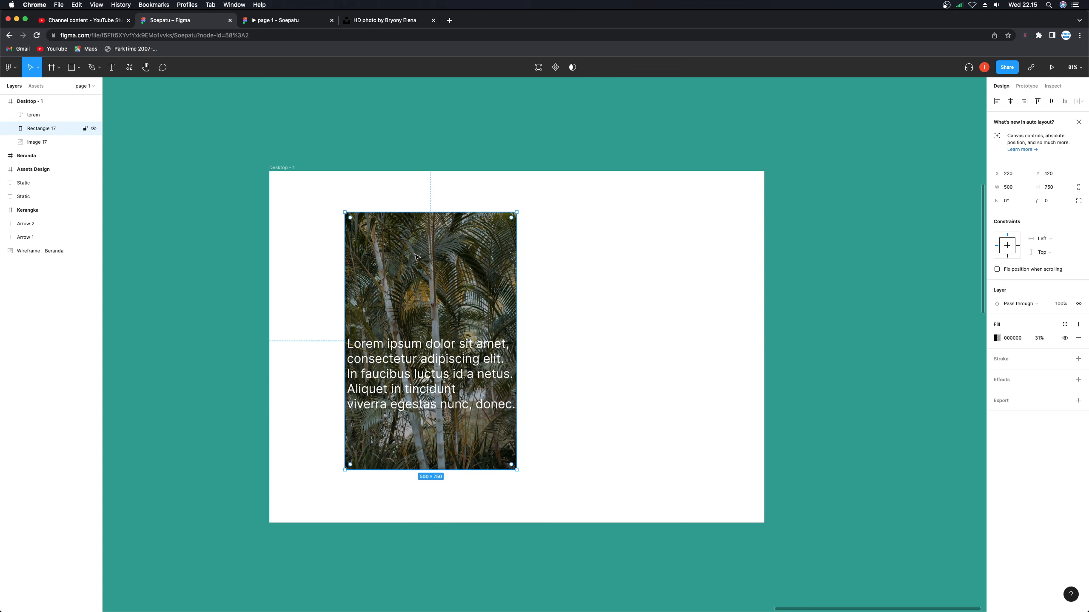
left_click_drag(385, 264, 512, 275)
key("super+z")
Step: Try shifting the overlay down and the photo right to about X 869, Y 155, and undo both moves
left_click_drag(435, 268, 435, 285)
left_click(397, 221)
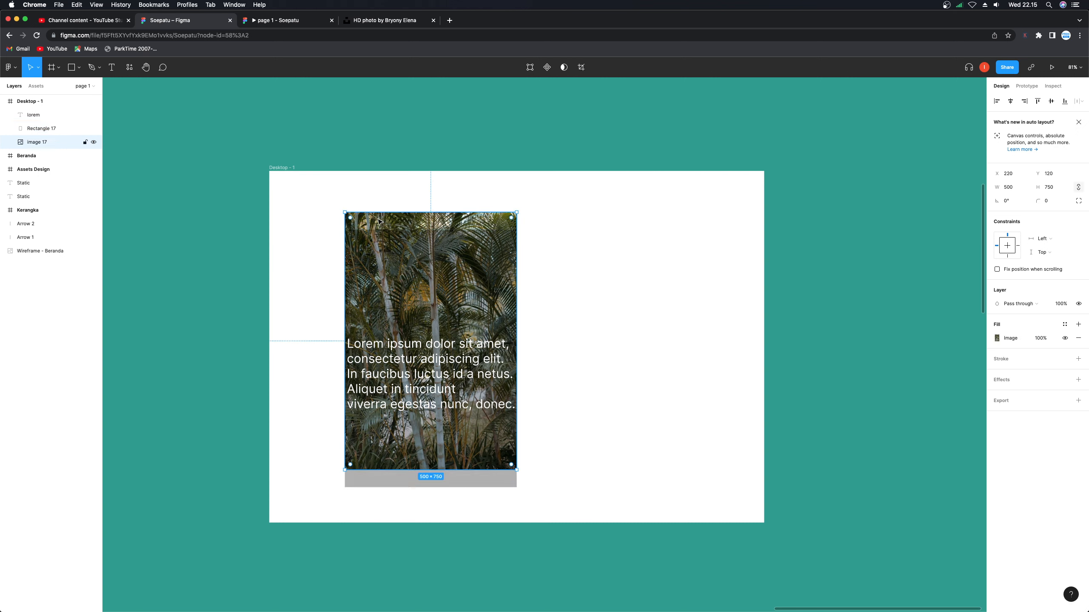
left_click_drag(379, 222, 533, 233)
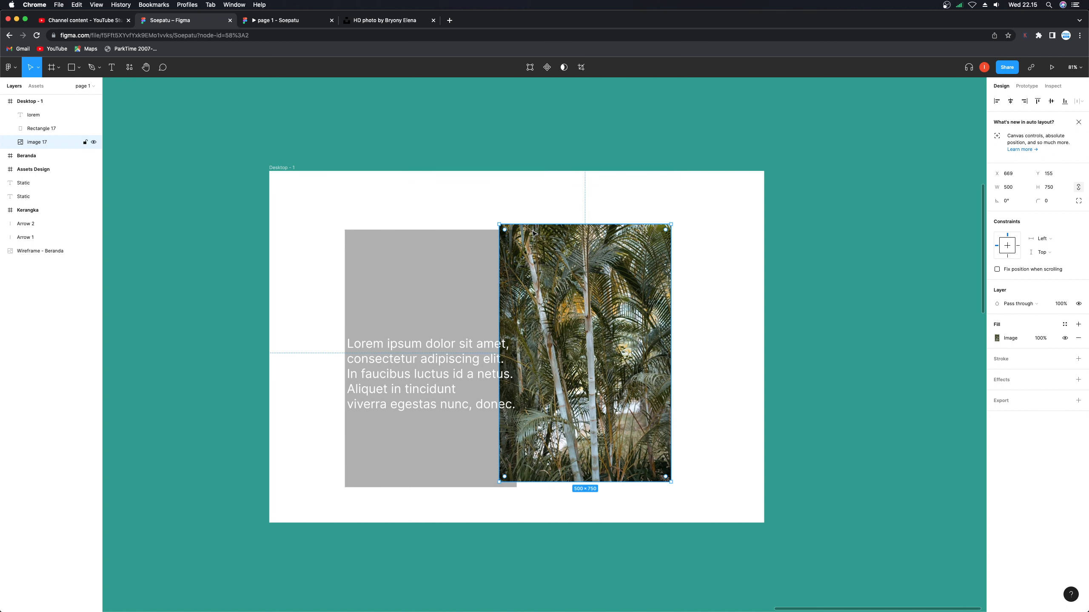
key("super+z")
key("super+z")
key("super+z")
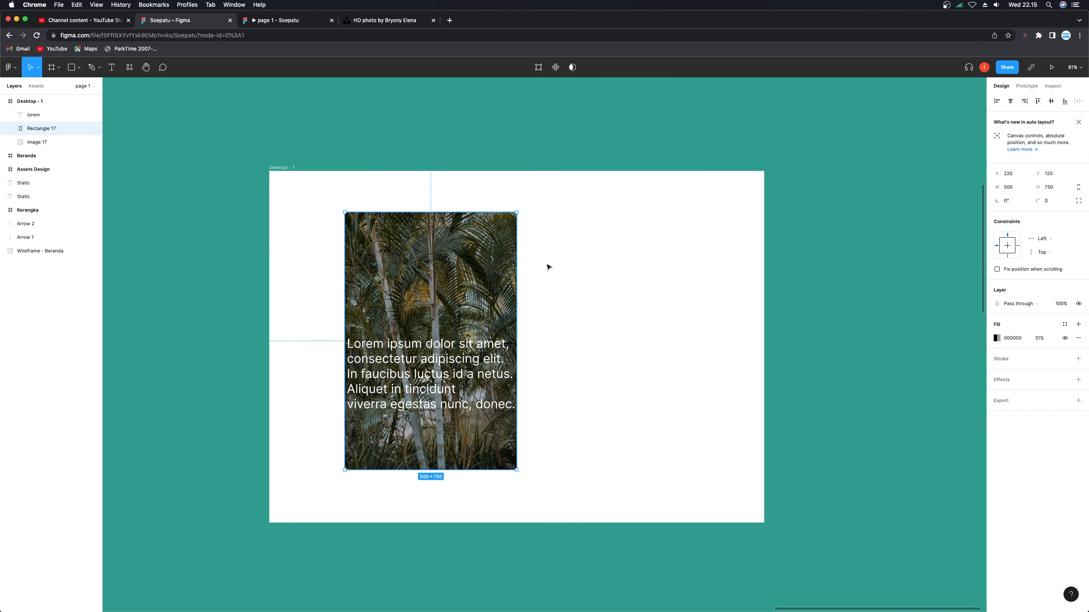
Step: Select the lorem text, the overlay and the photo together and move them so the photo sits at X 169, Y 137
left_click(547, 266)
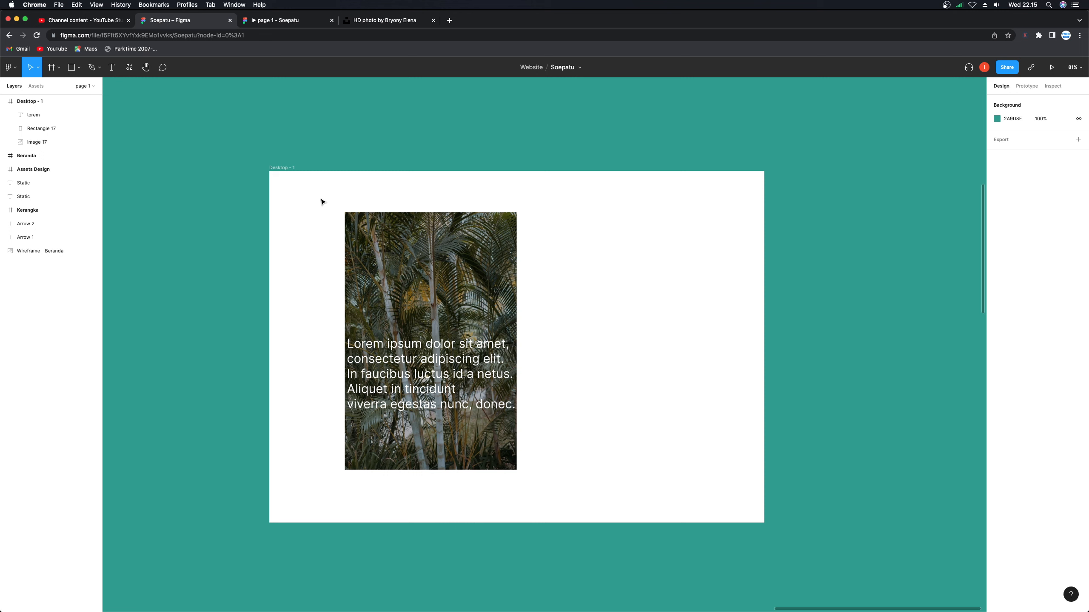
left_click_drag(320, 198, 552, 506)
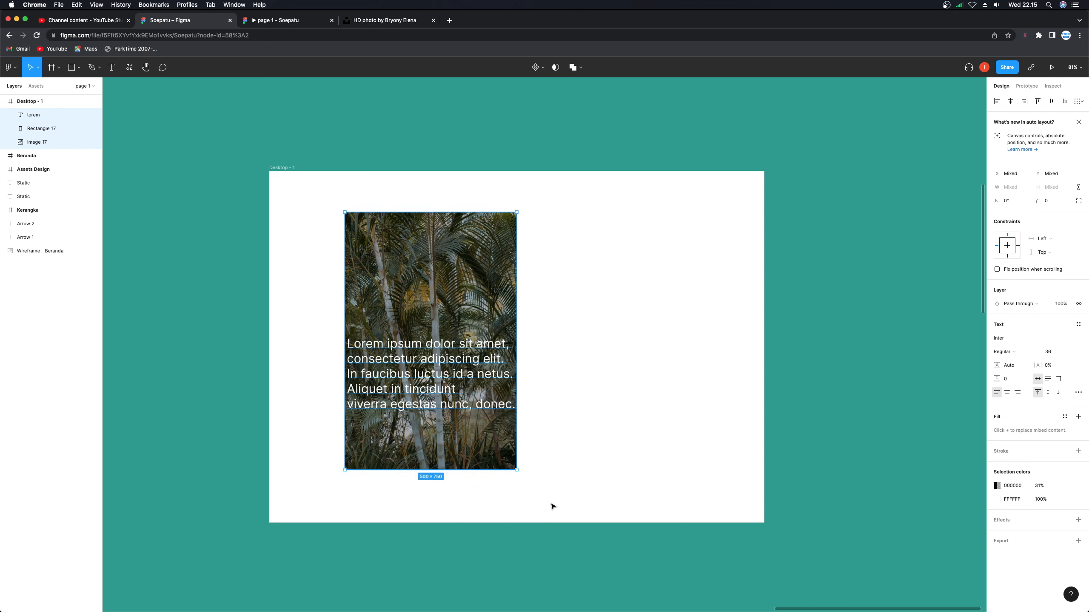
left_click_drag(427, 318, 371, 298)
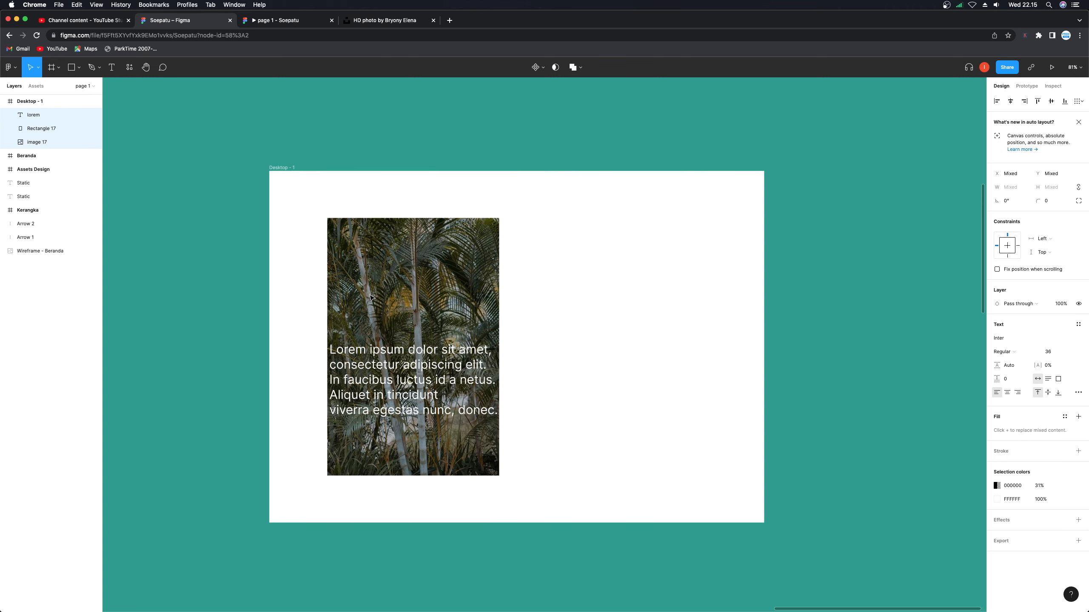
left_click(544, 275)
Step: Select the Rectangle 17 overlay on its own, try area-selecting the text, overlay and photo together, and deselect
left_click(429, 292)
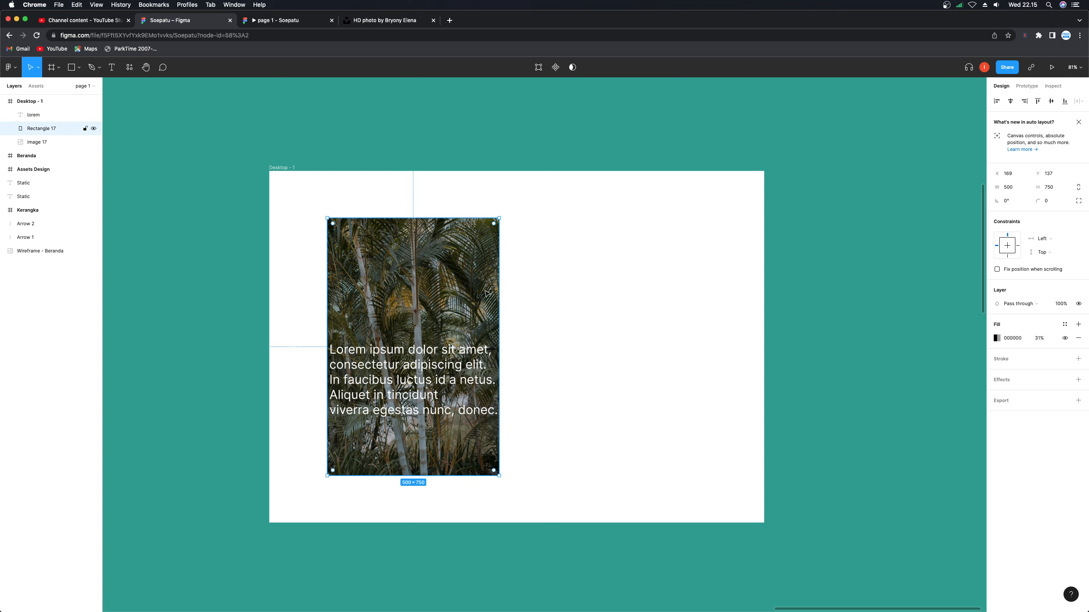
mouse_move(422, 293)
left_mouse_down()
mouse_move(494, 294)
mouse_move(426, 280)
left_mouse_up()
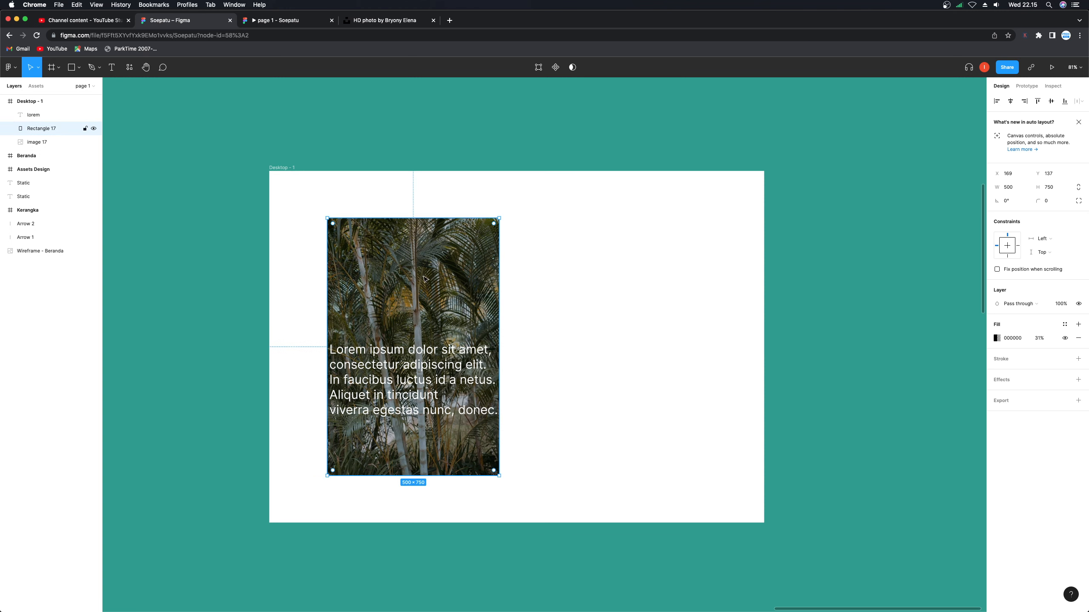
left_click(320, 210)
left_click_drag(305, 202, 555, 504)
left_click(584, 389)
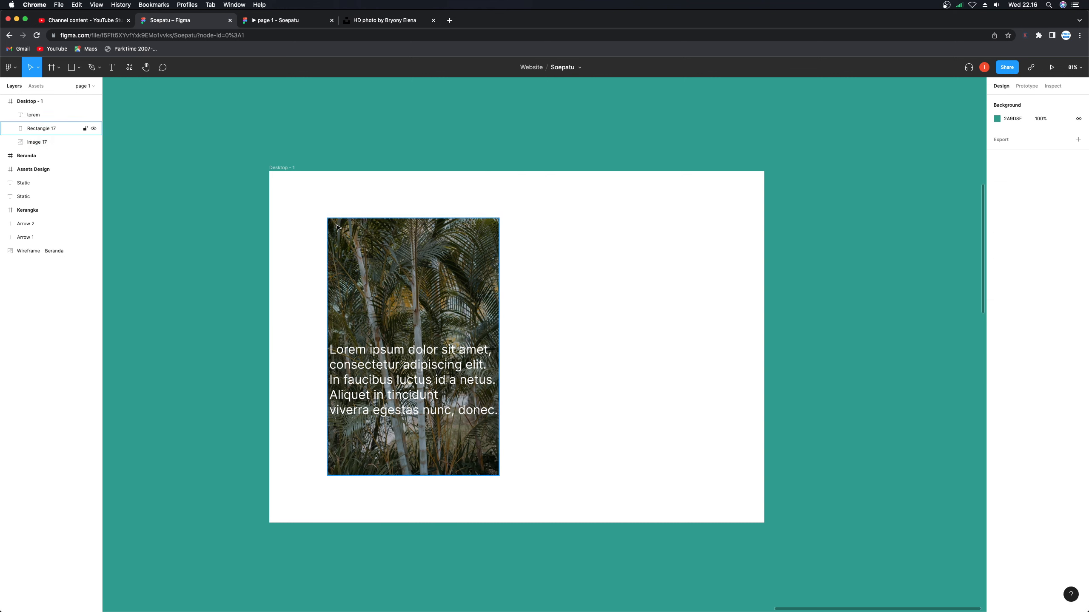
left_click_drag(298, 198, 553, 497)
left_click(591, 416)
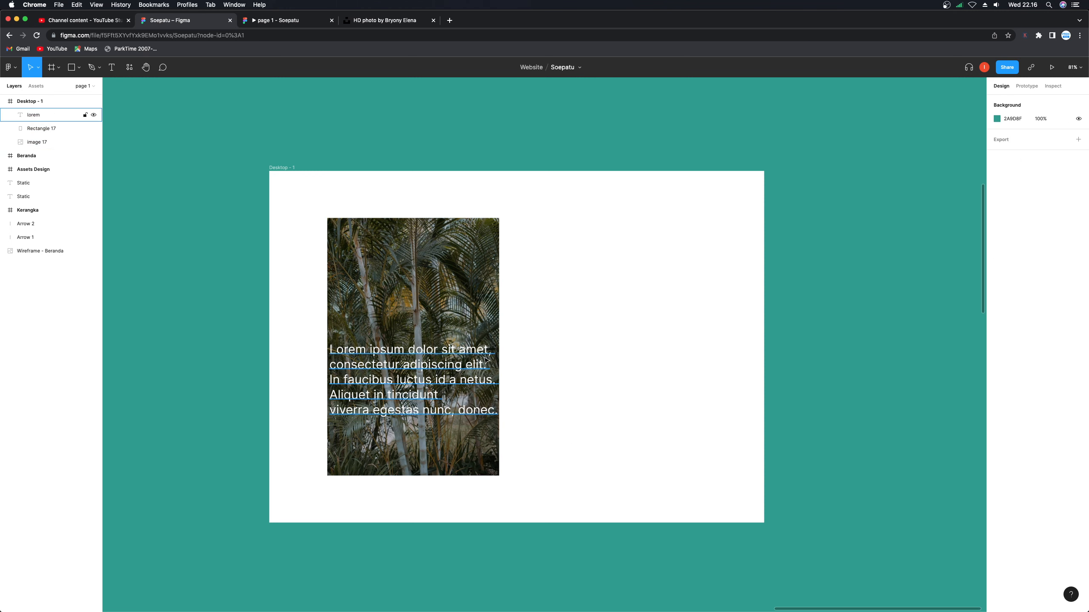
Step: Try selecting the lorem layer together with the Rectangle 17 and image 17 layers, as a range and one at a time
left_click(46, 114)
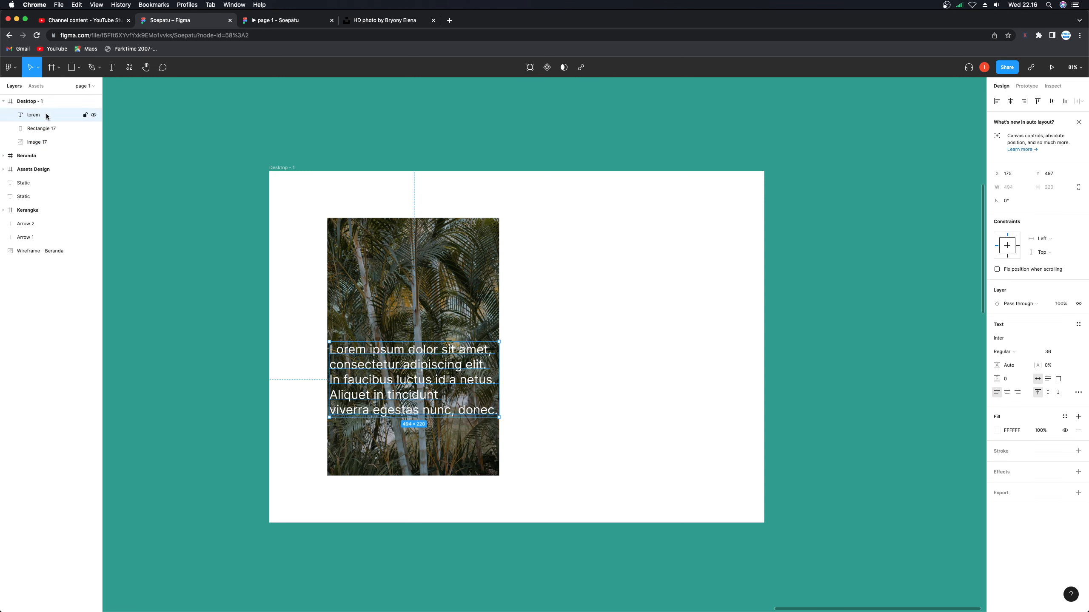
left_click(45, 142, "shift")
left_click(43, 115)
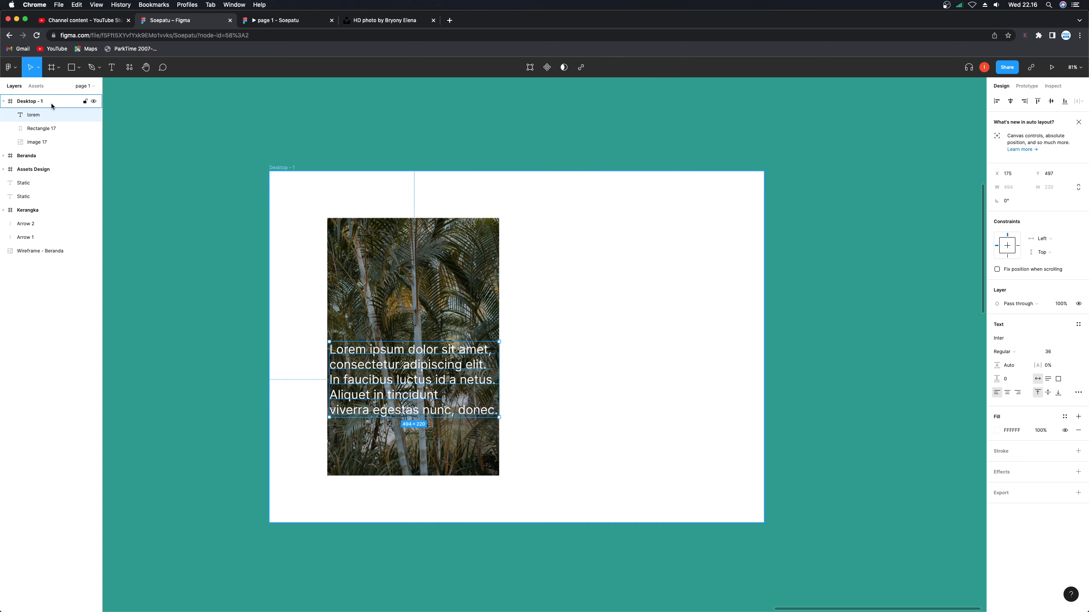
left_click(45, 129, "shift")
left_click(49, 142, "shift")
left_click(41, 129, "shift")
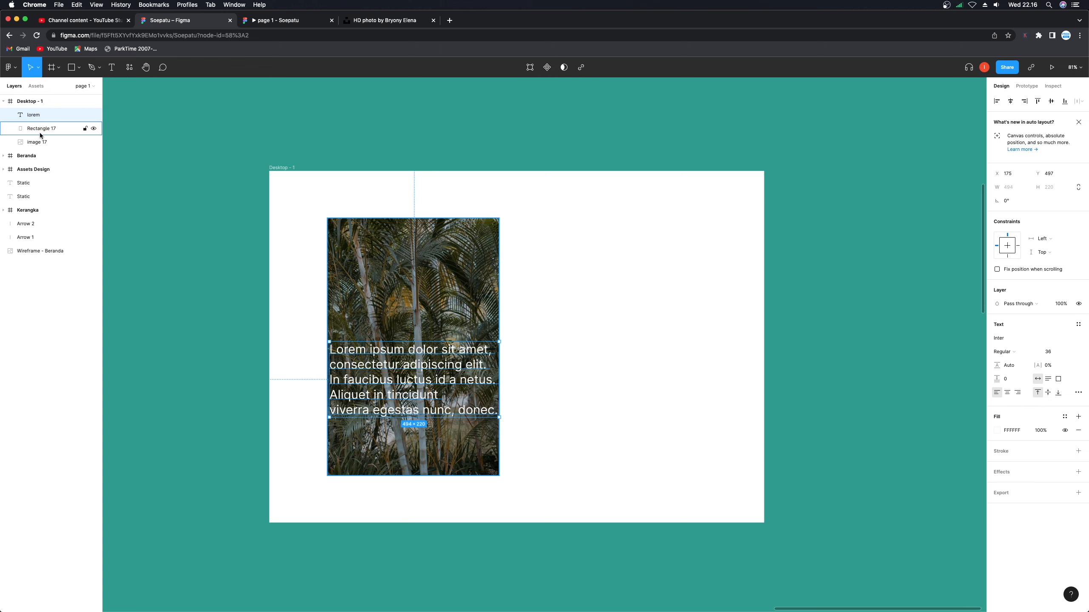
Step: Group the lorem, Rectangle 17 and image 17 layers and rename the group as Card
left_click(39, 115)
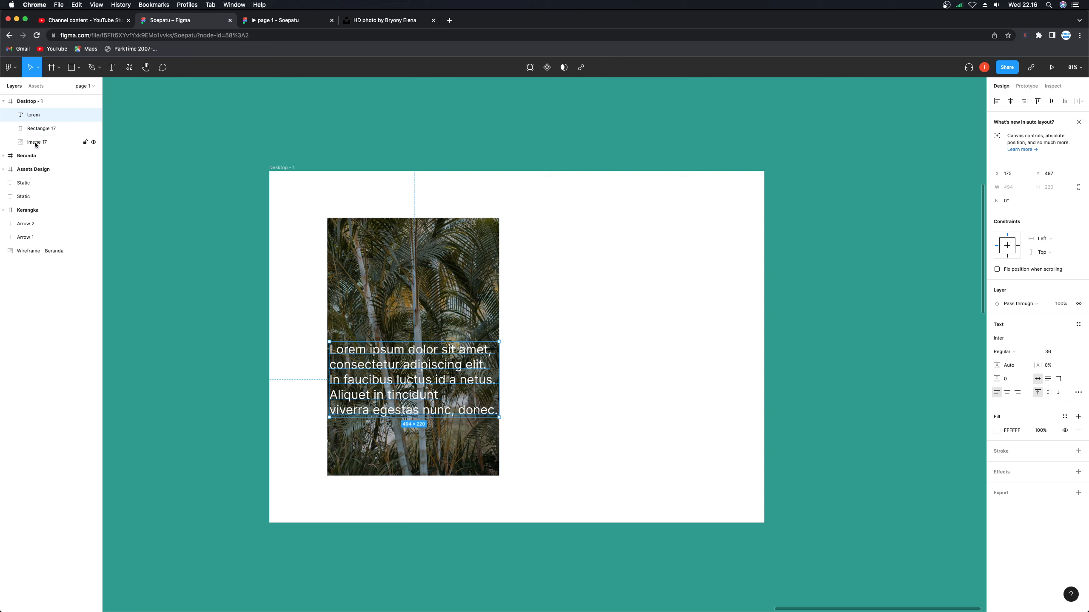
left_click(37, 142, "shift")
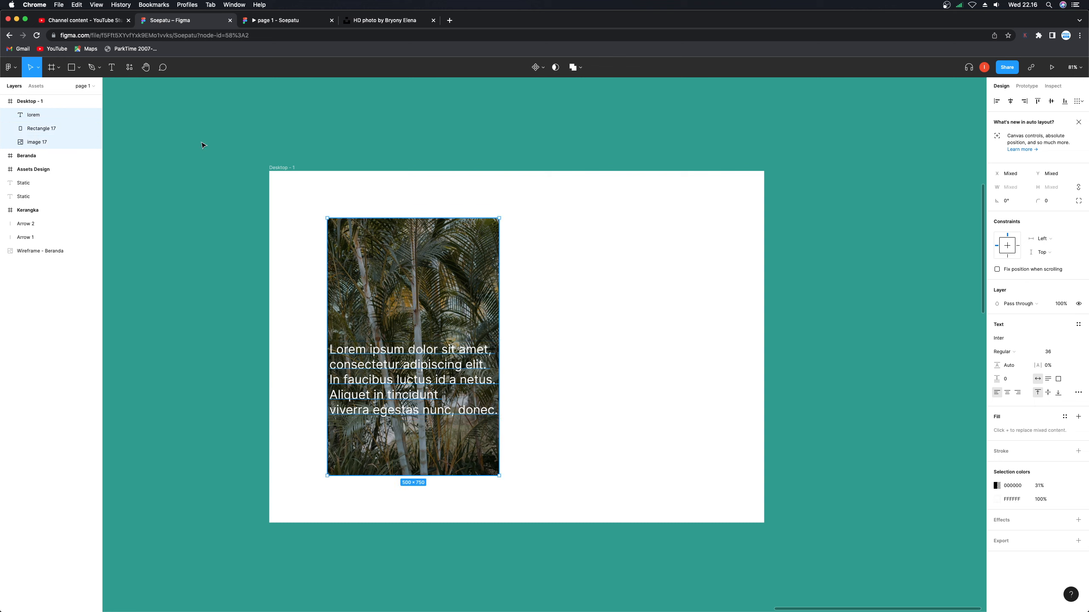
key("super+g")
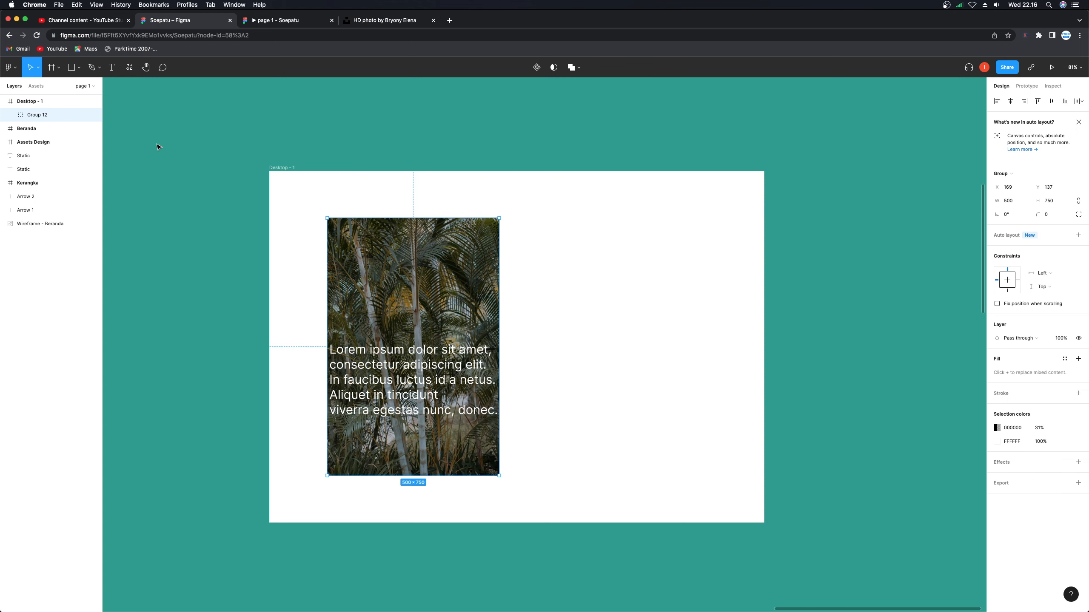
double_click(35, 115)
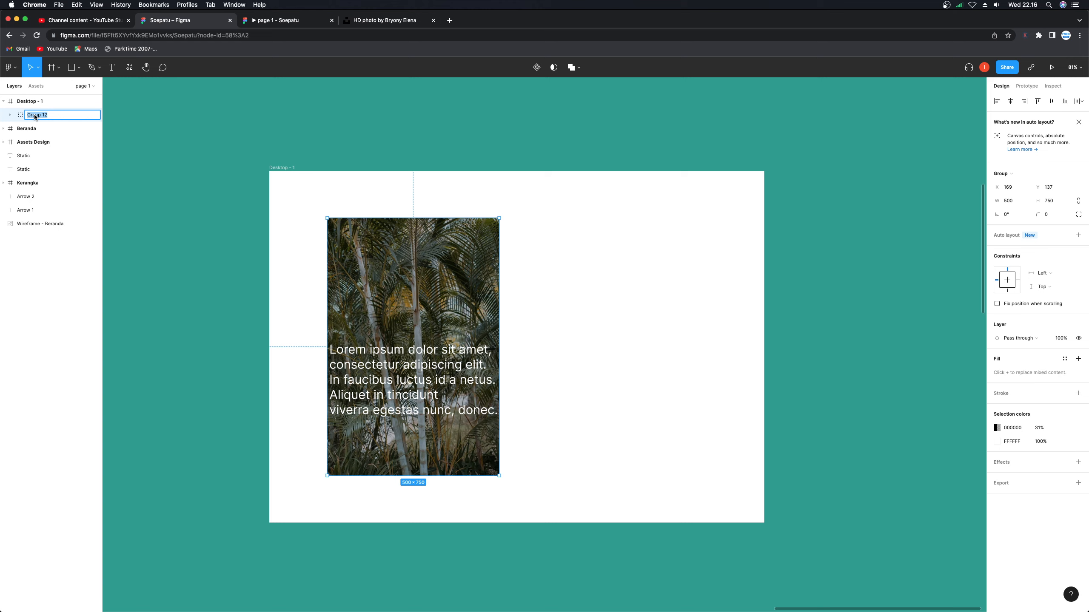
type("Card")
key("Return")
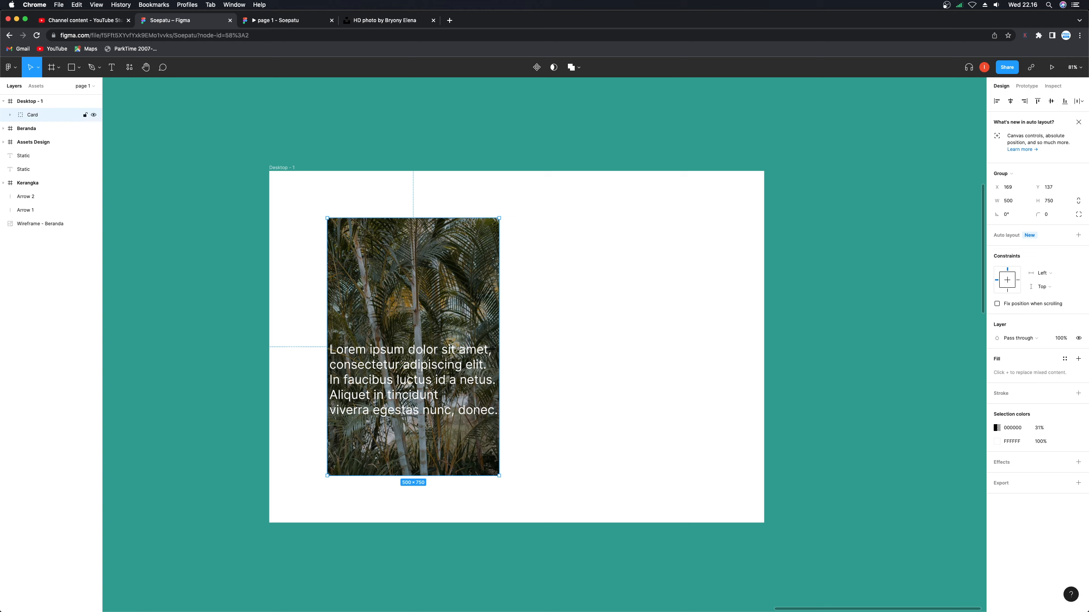
Step: Move the Card group to X 327, Y 74, select the lorem text inside it, and deselect
left_click(439, 180)
left_click_drag(394, 284, 450, 262)
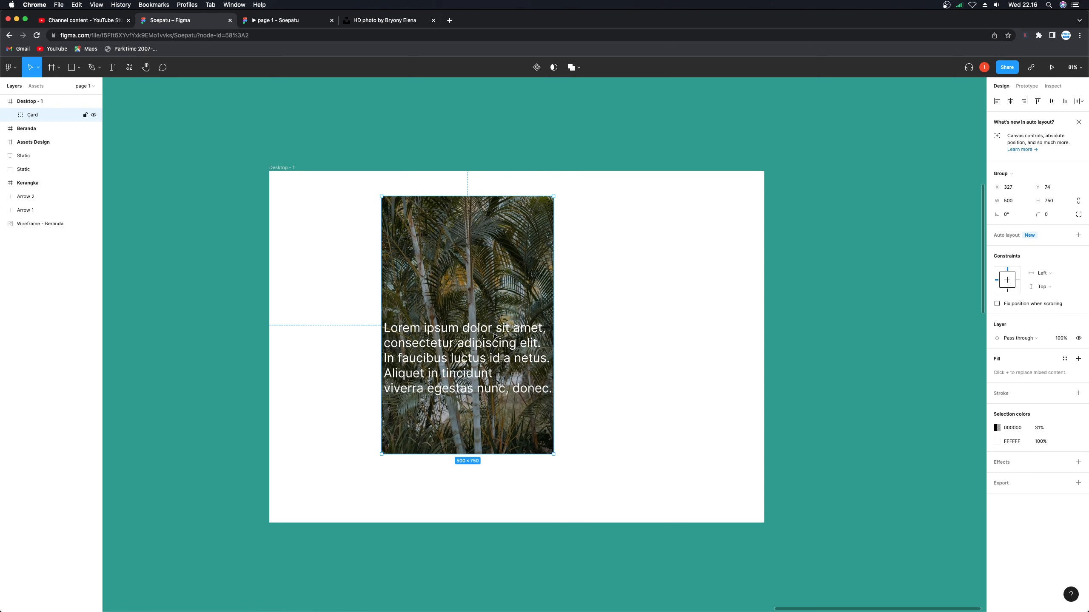
double_click(475, 363)
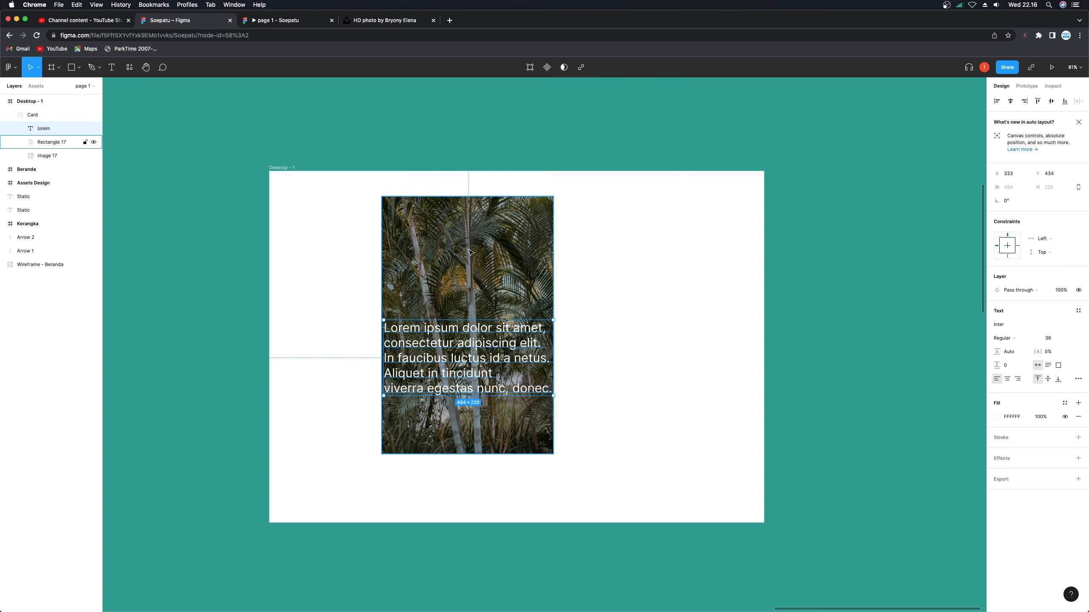
left_click(363, 214)
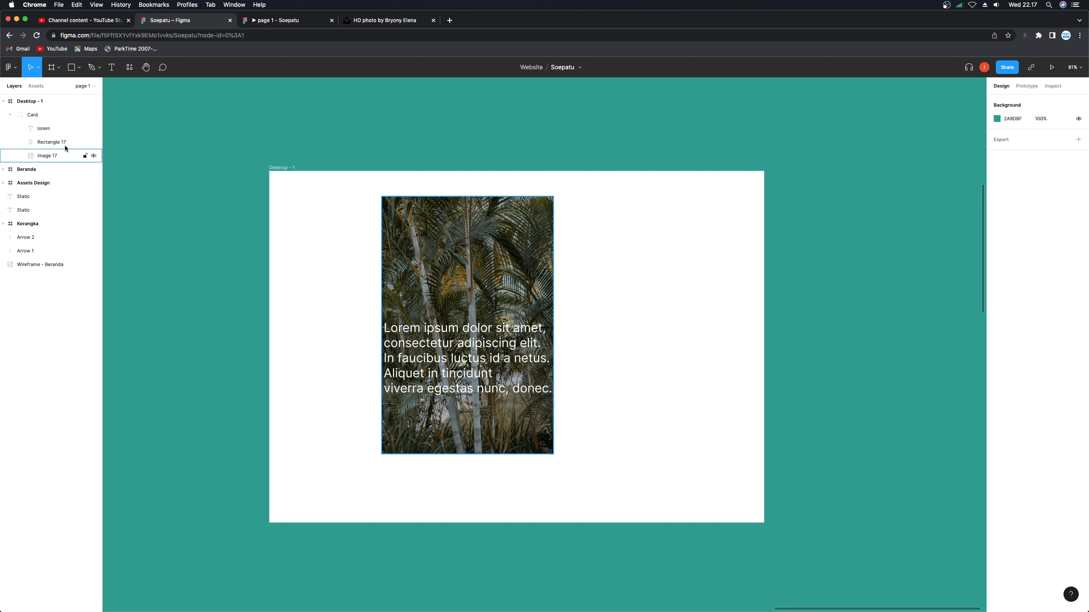
Step: Collapse and expand the Card group, select its lorem, Rectangle 17 and image 17 layers one by one, and deselect
left_click(9, 114)
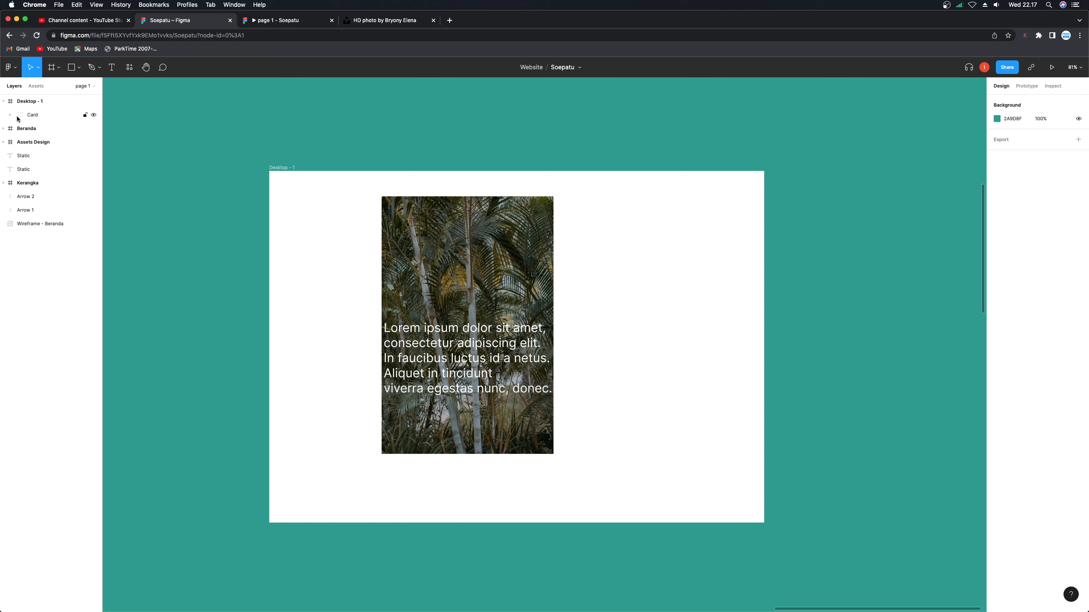
left_click(10, 115)
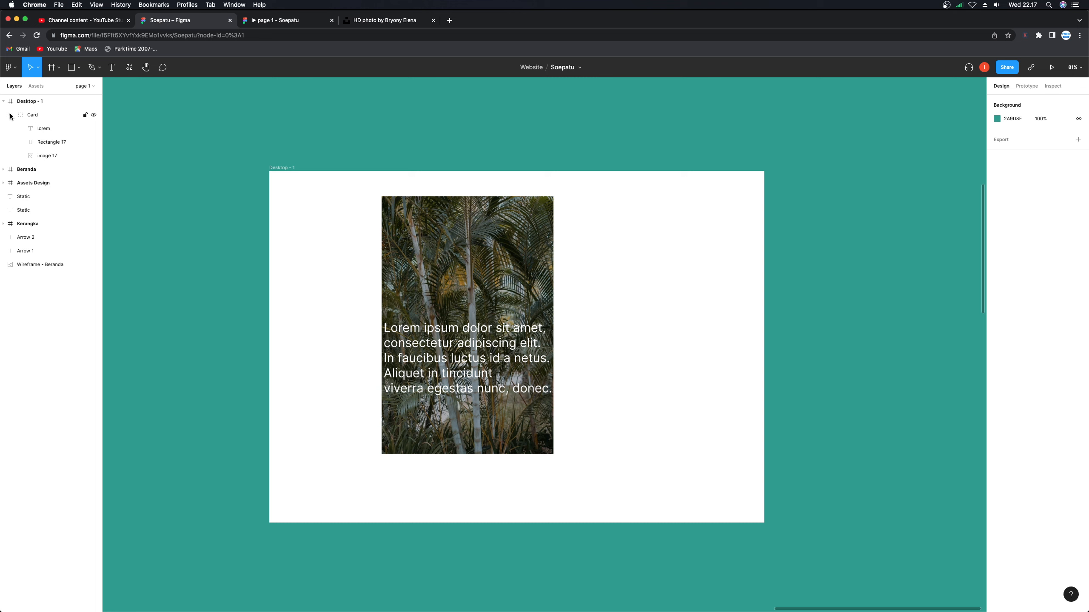
left_click(43, 129)
left_click(52, 143)
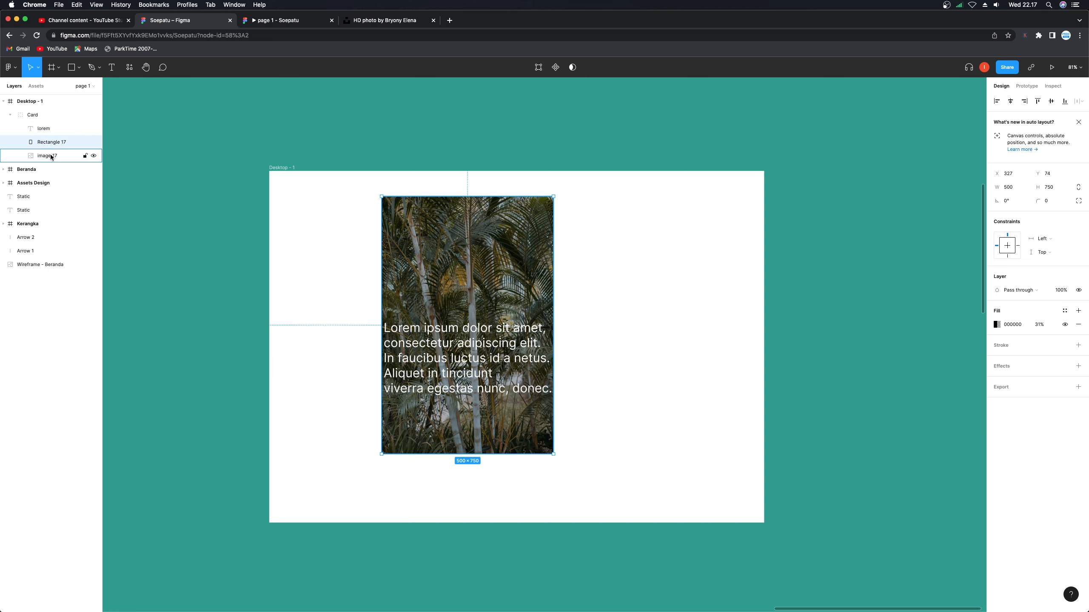
left_click(49, 155)
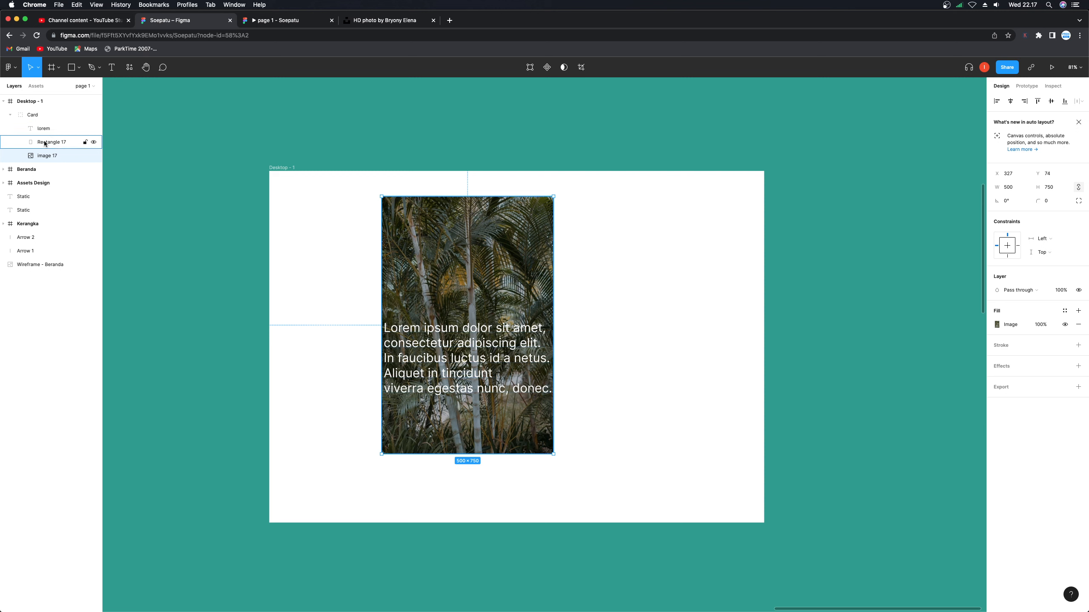
left_click(591, 243)
Step: Move the Card group as one object to X 437, Y 93, and again to X 470, Y 88
left_click_drag(447, 290, 484, 296)
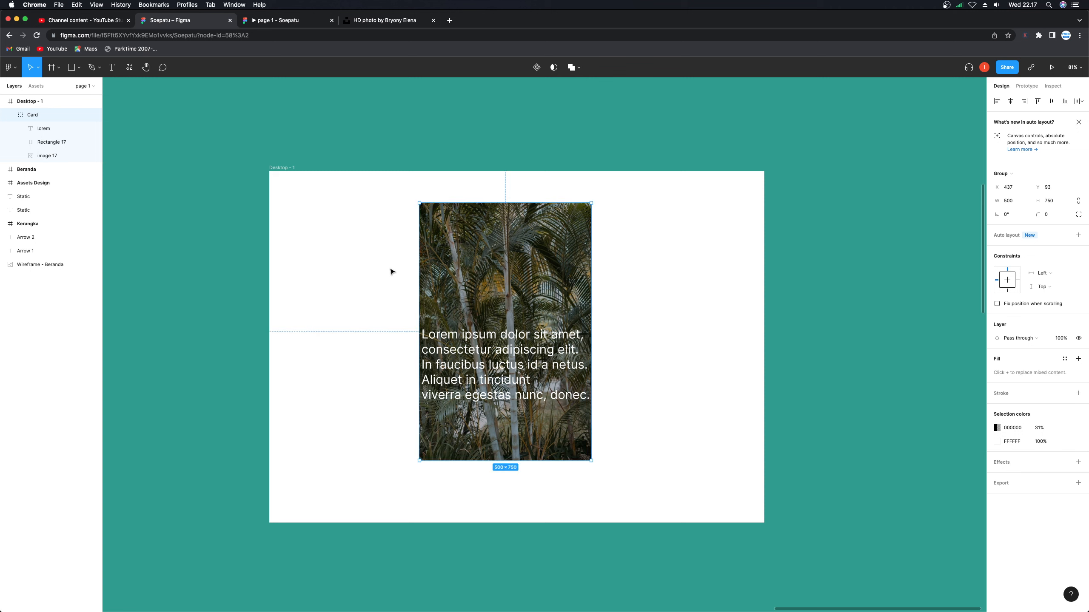
left_click(598, 213)
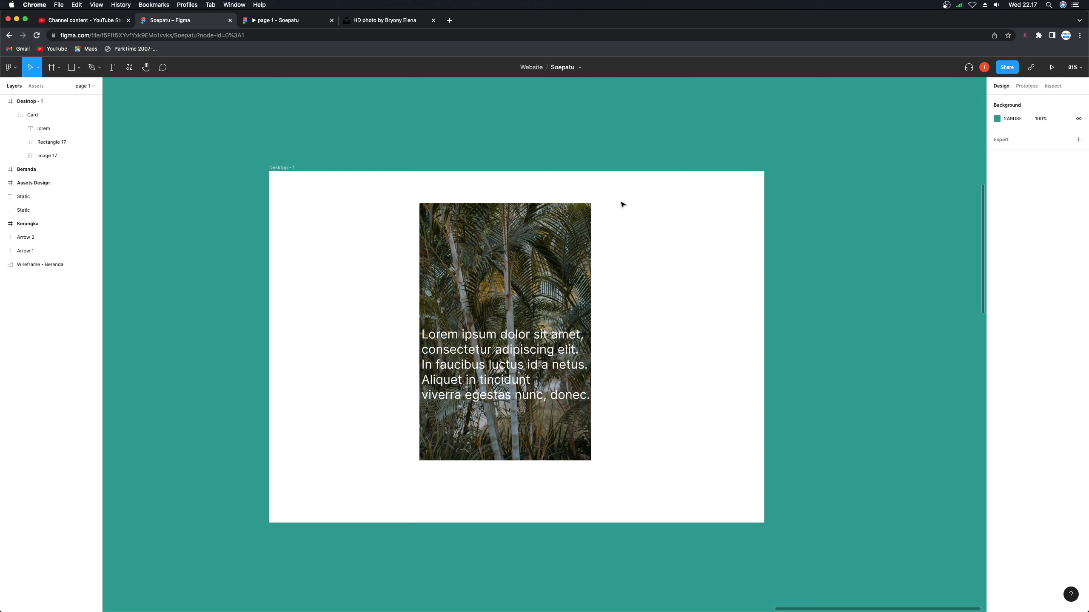
left_click_drag(492, 274, 504, 273)
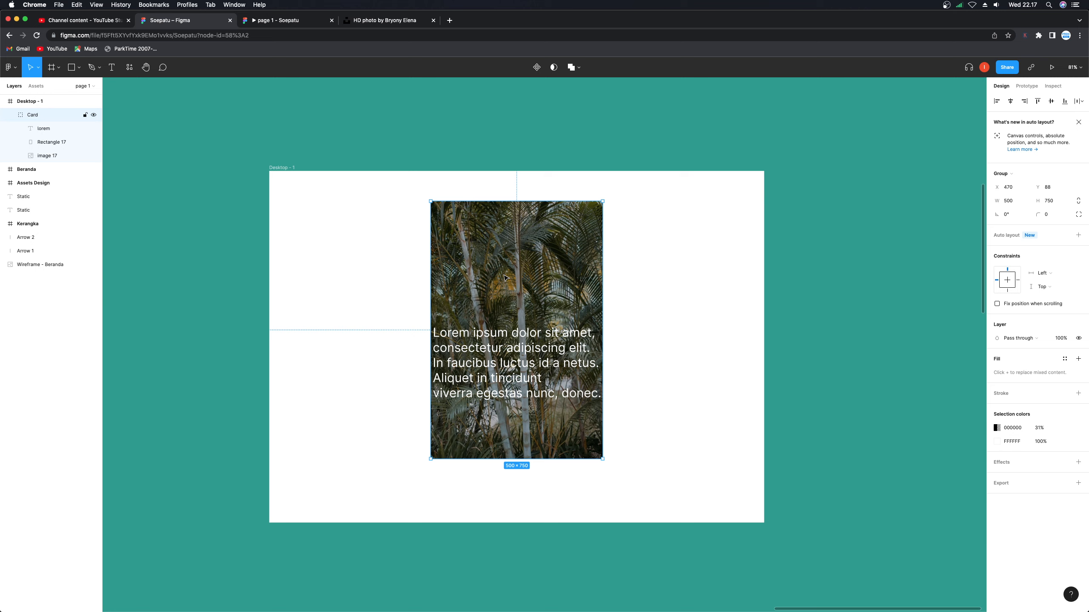
left_click(945, 5)
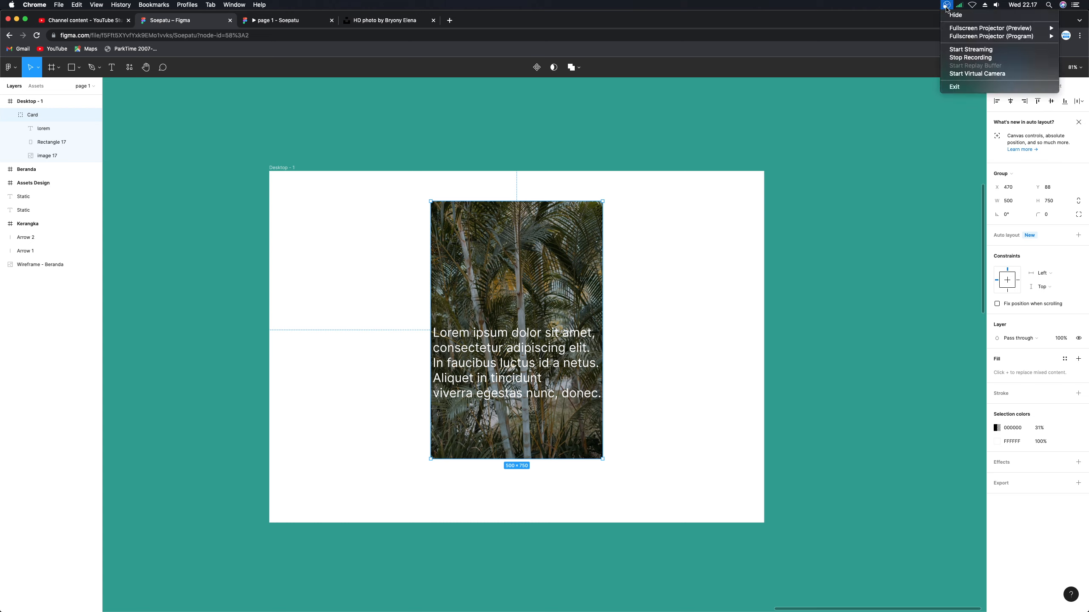